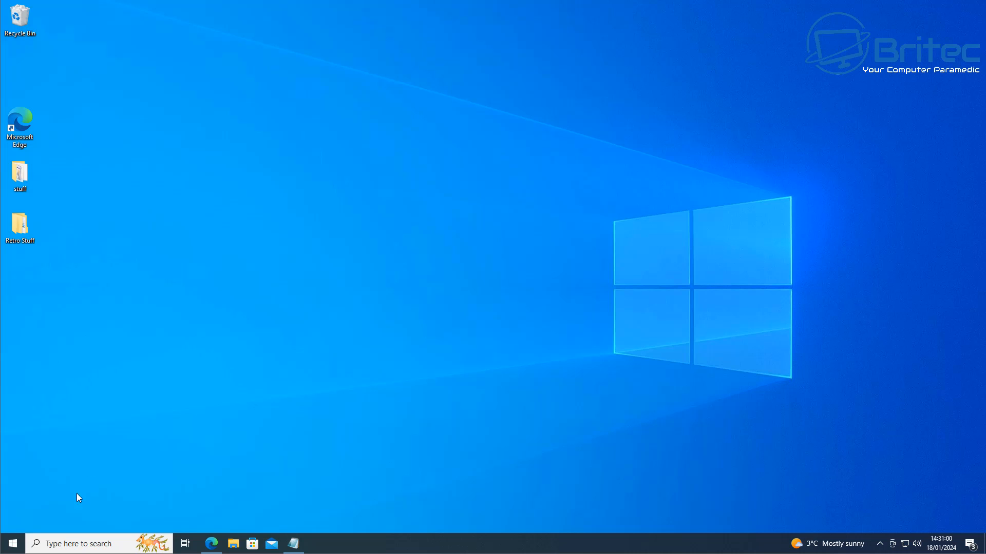
# Step: Open the Windows Update page under Update & Security in Settings and check for updates
pyautogui.click(12, 543)
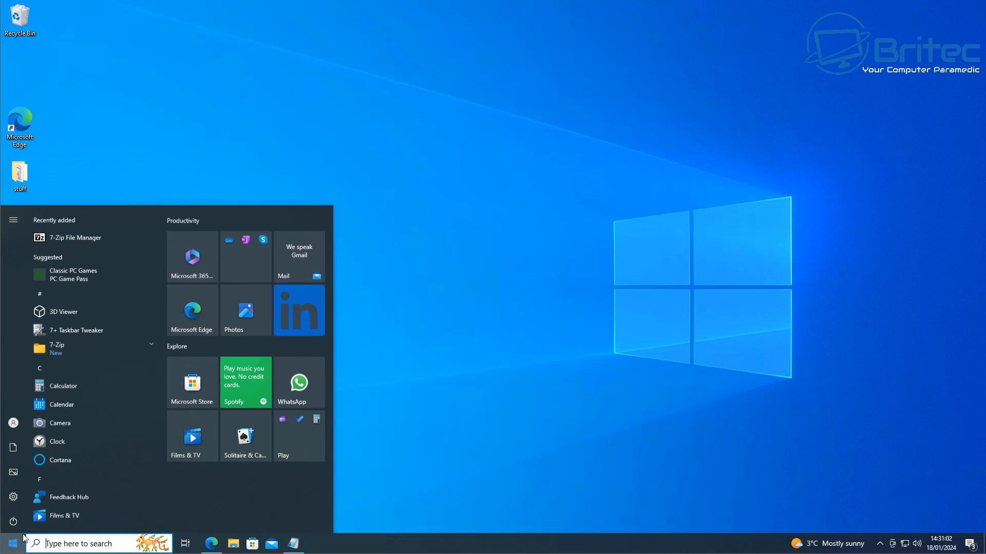
pyautogui.click(15, 497)
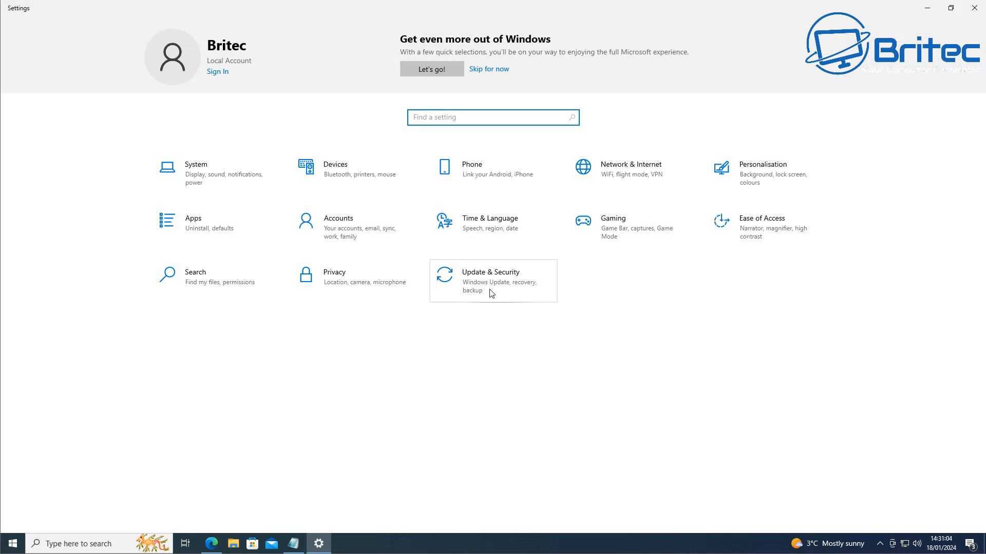
pyautogui.click(488, 292)
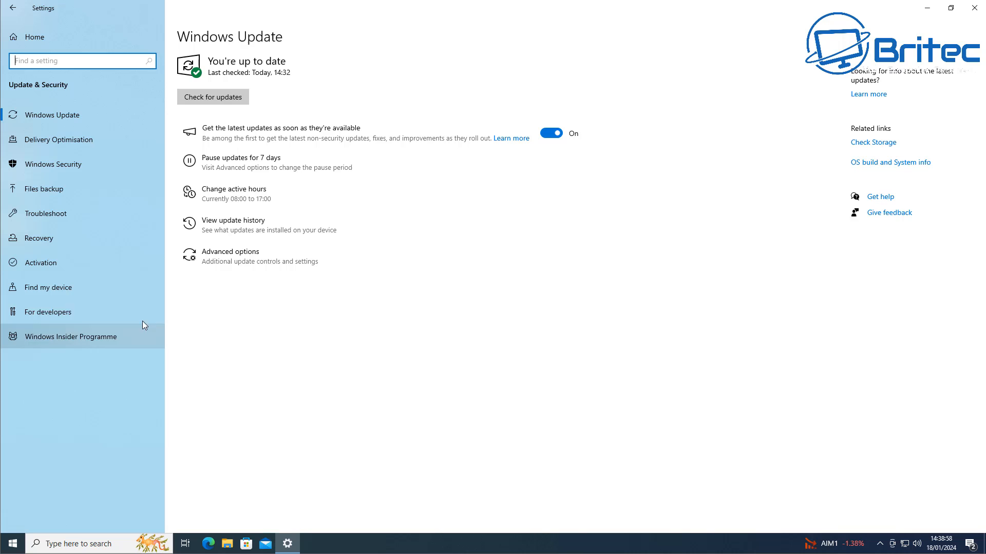
pyautogui.click(215, 100)
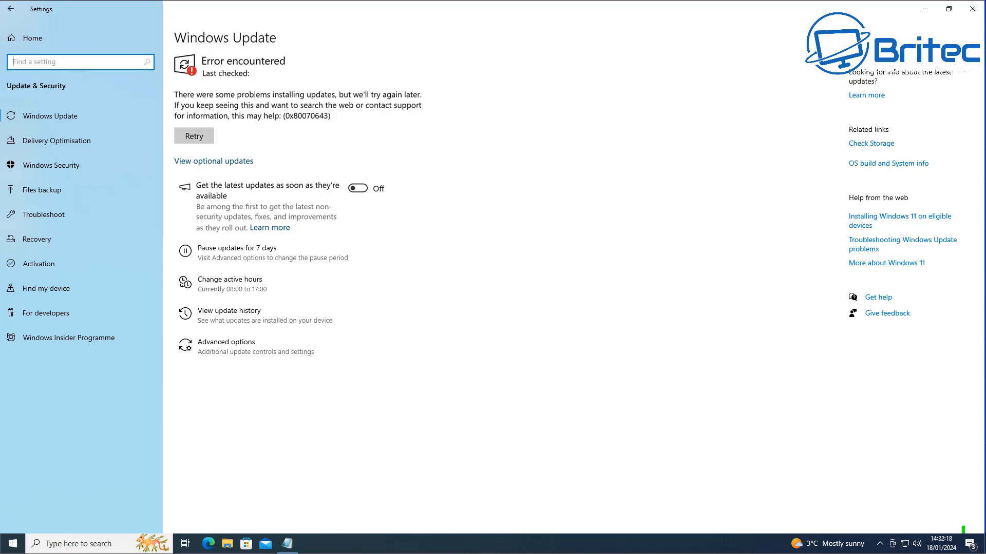
pyautogui.click(11, 546)
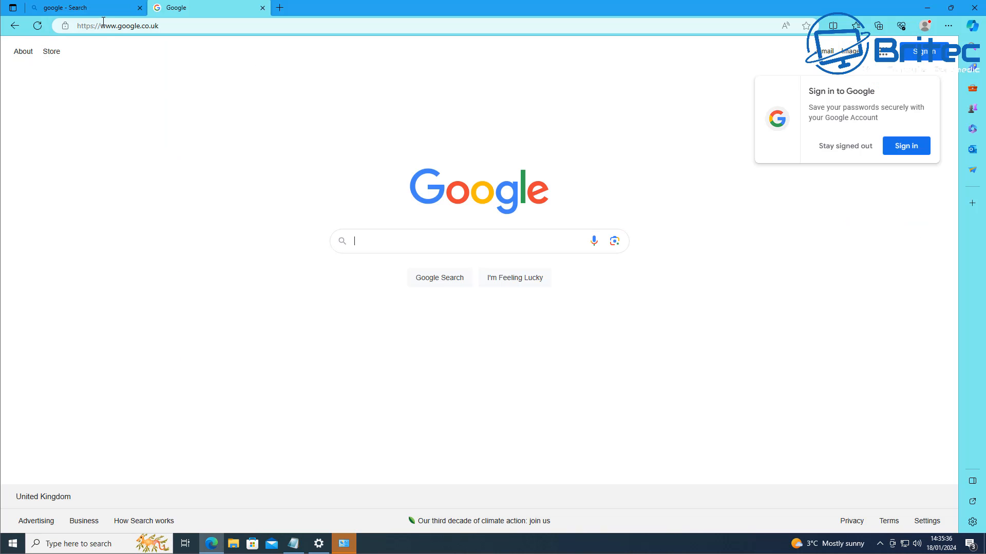
pyautogui.rightClick(102, 23)
pyautogui.click(128, 137)
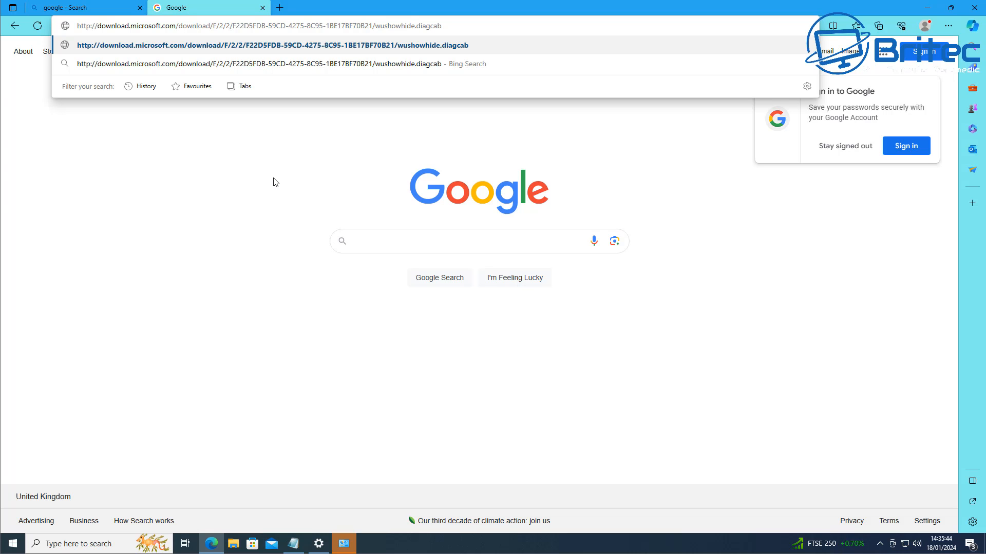
pyautogui.press('Return')
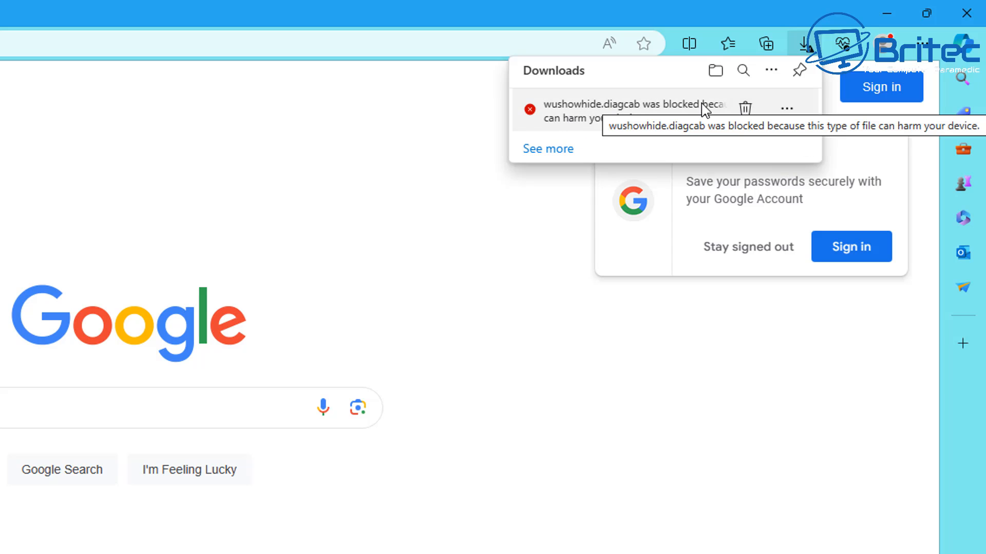
pyautogui.click(785, 110)
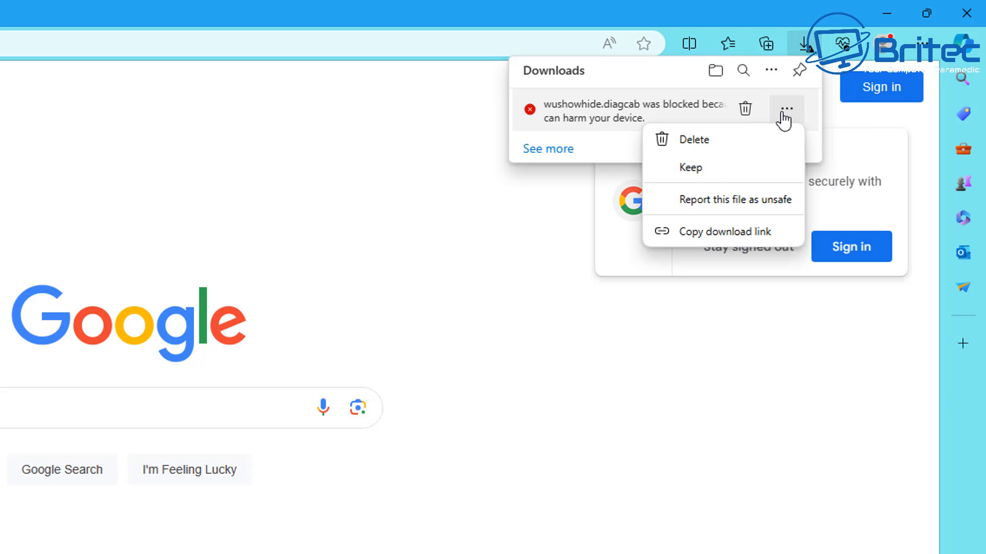
pyautogui.click(710, 170)
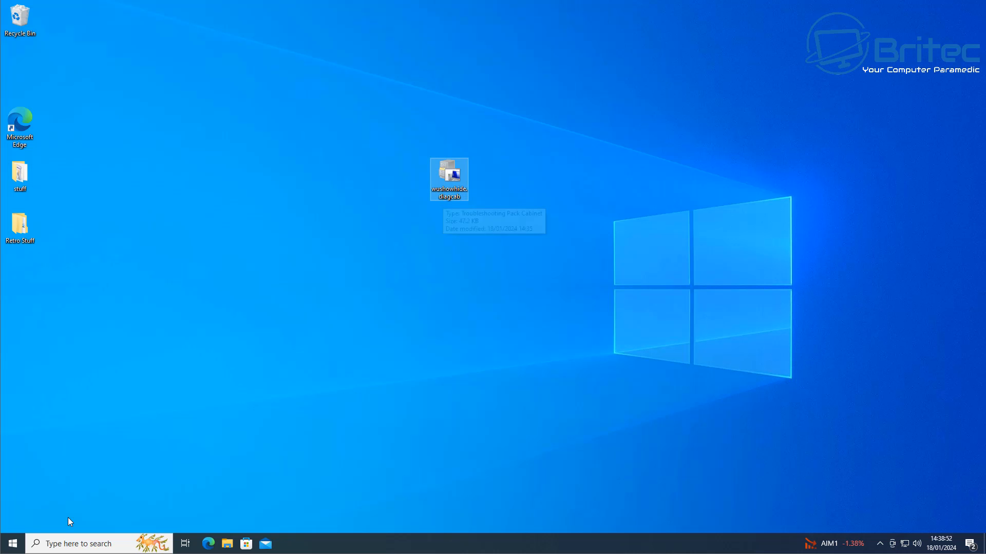
# Step: Return to Windows Update in Settings, check for updates again, and minimise the Settings window
pyautogui.click(13, 543)
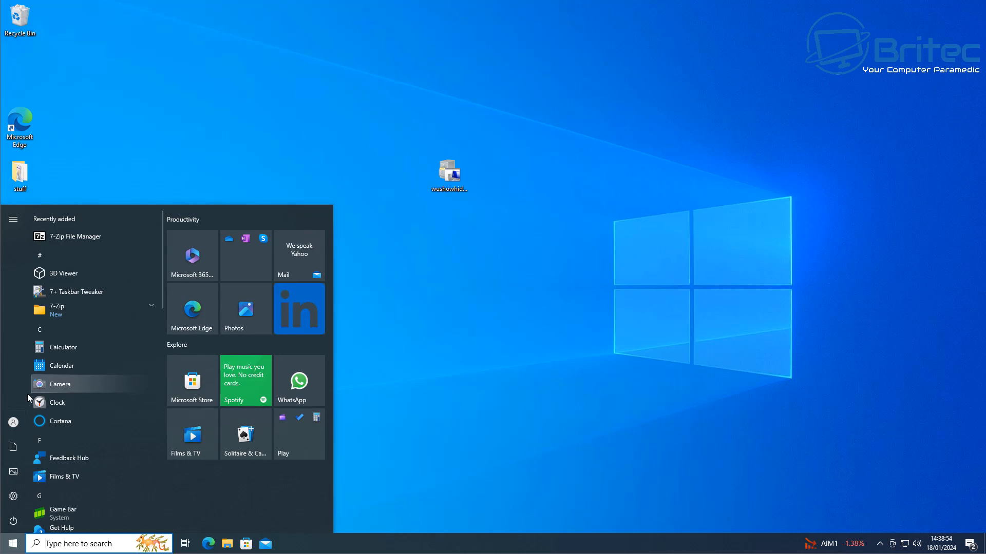
pyautogui.click(15, 497)
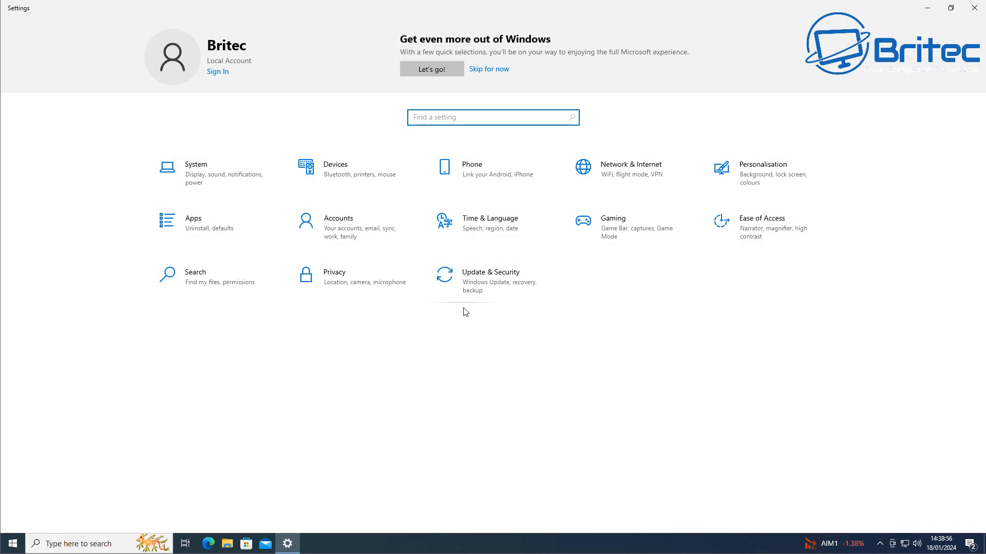
pyautogui.click(471, 282)
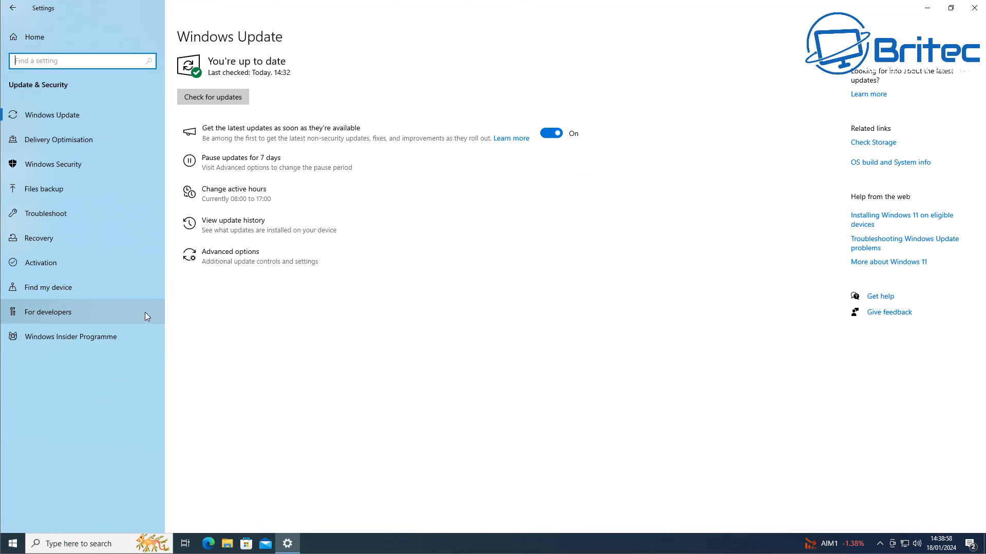
pyautogui.click(216, 101)
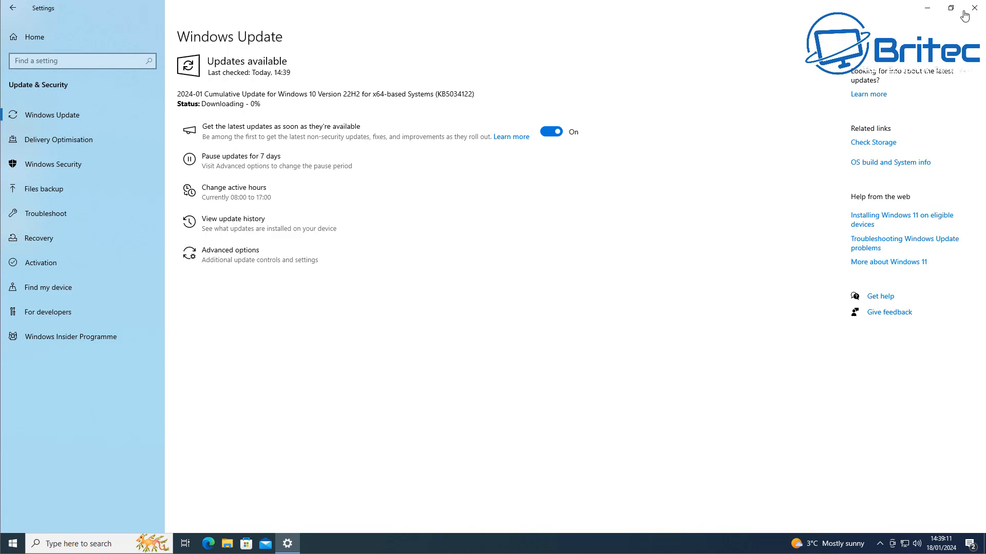
pyautogui.click(927, 9)
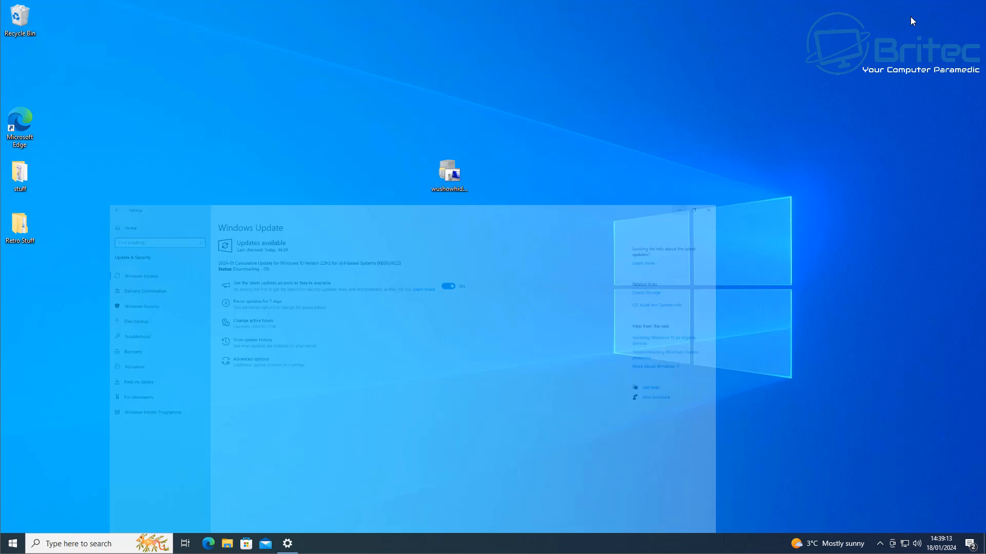
# Step: Run wushowhide.diagcab from the desktop and hide the 2024-01 Cumulative Update for Windows 10 Version 22H2 (KB5034122)
pyautogui.doubleClick(449, 173)
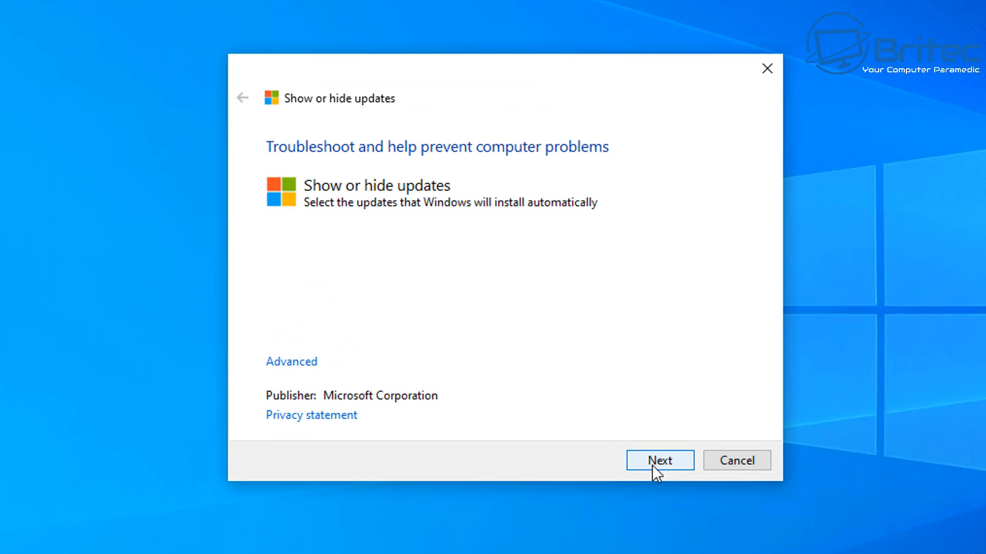
pyautogui.click(594, 393)
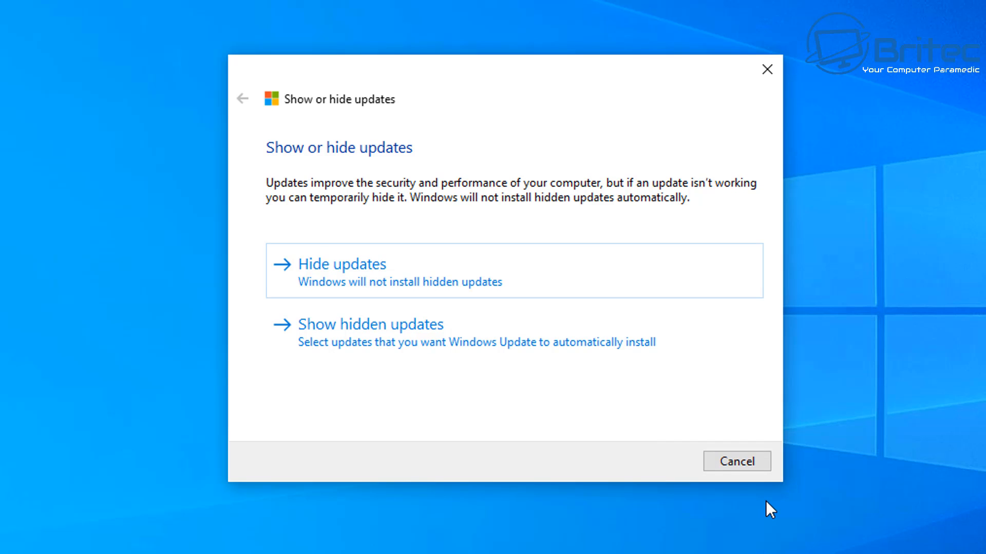
pyautogui.click(353, 275)
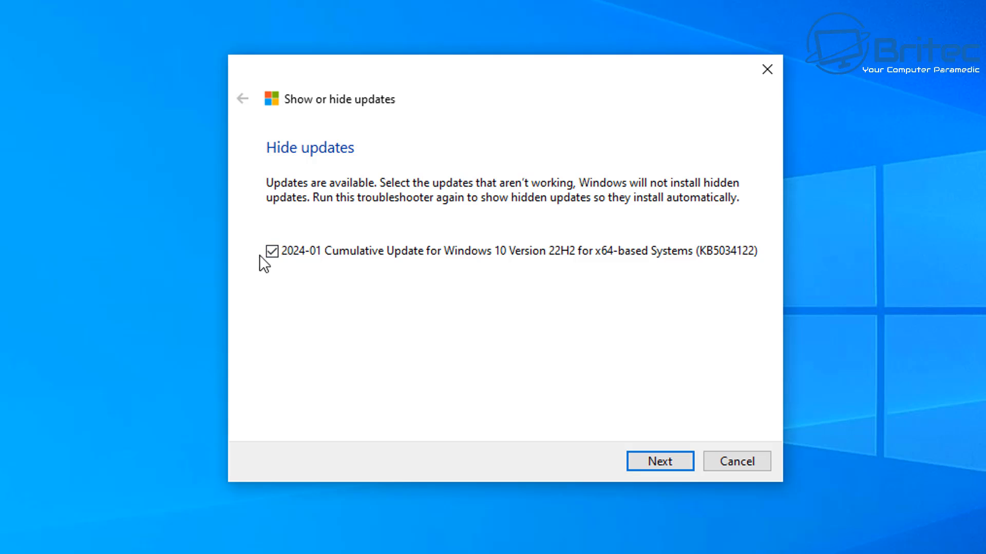
pyautogui.click(668, 461)
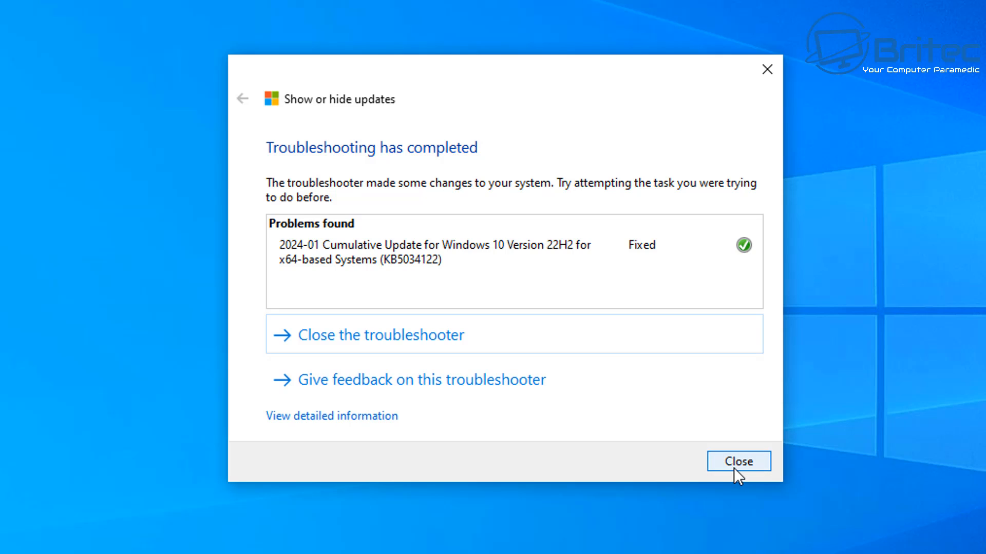
# Step: Review the detailed troubleshooting report with its detection and publisher details expanded, and close the troubleshooter
pyautogui.click(377, 417)
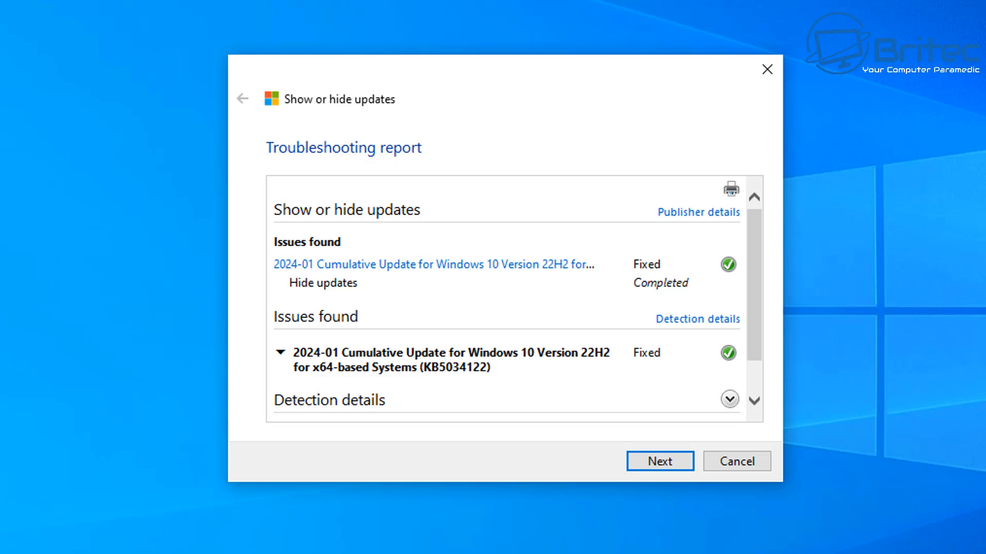
pyautogui.scroll(-1, 578, 334)
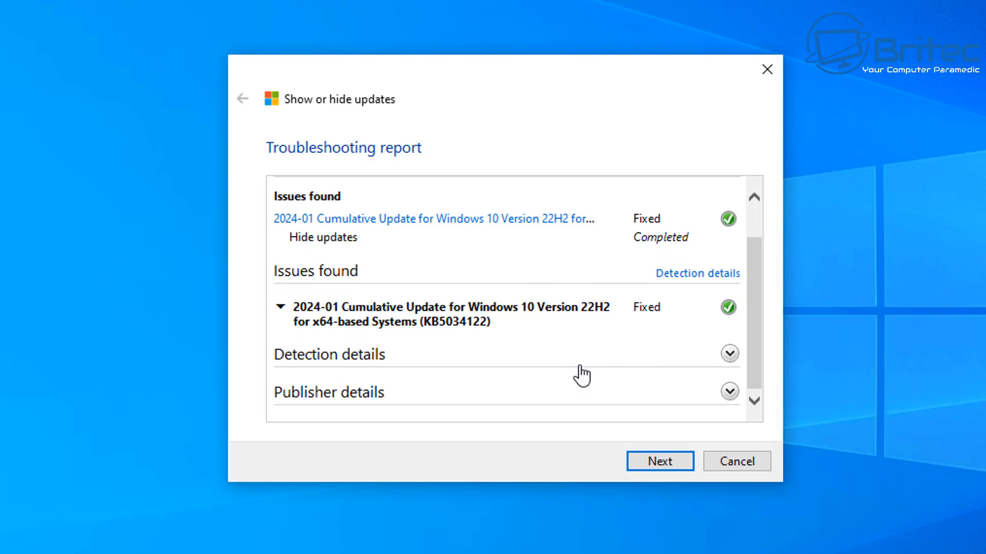
pyautogui.click(729, 354)
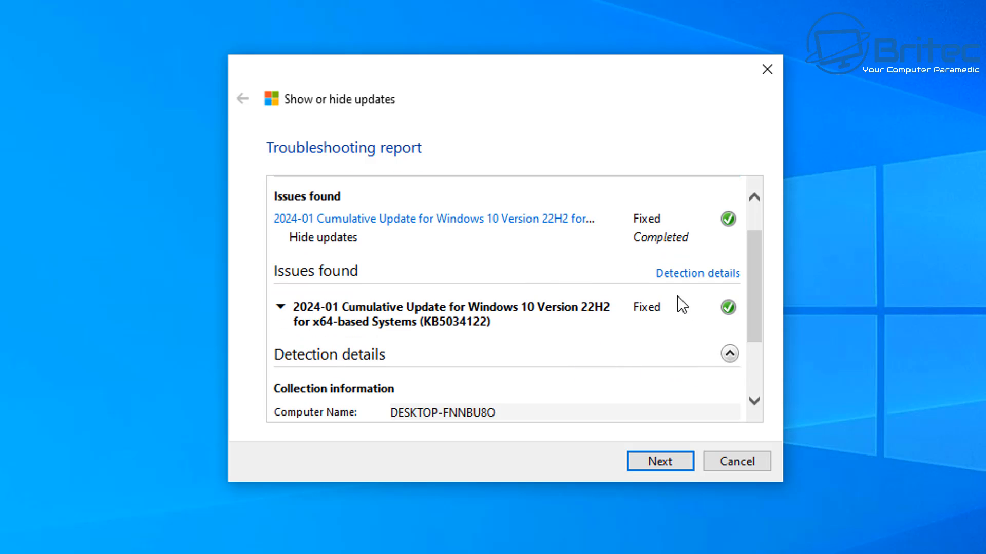
pyautogui.scroll(-2, 678, 308)
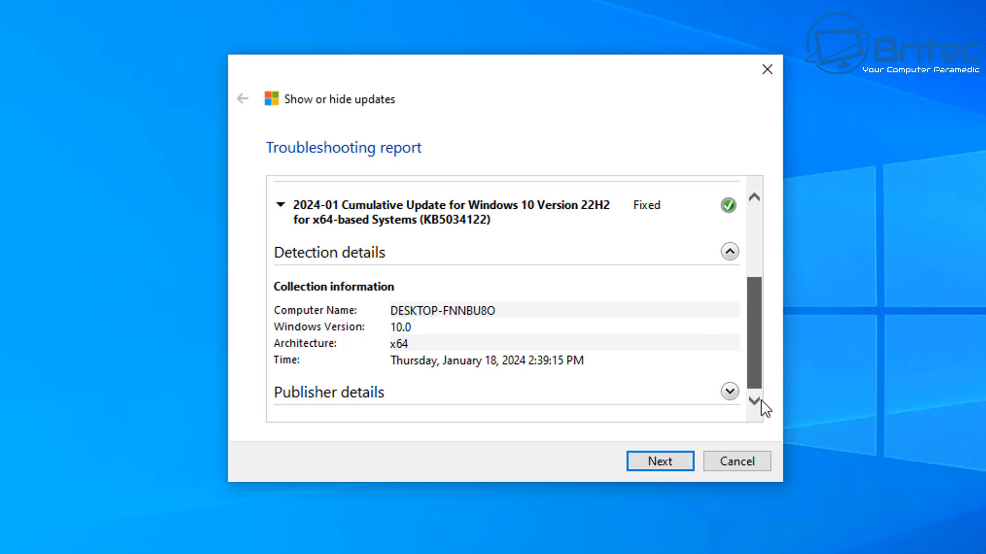
pyautogui.click(729, 392)
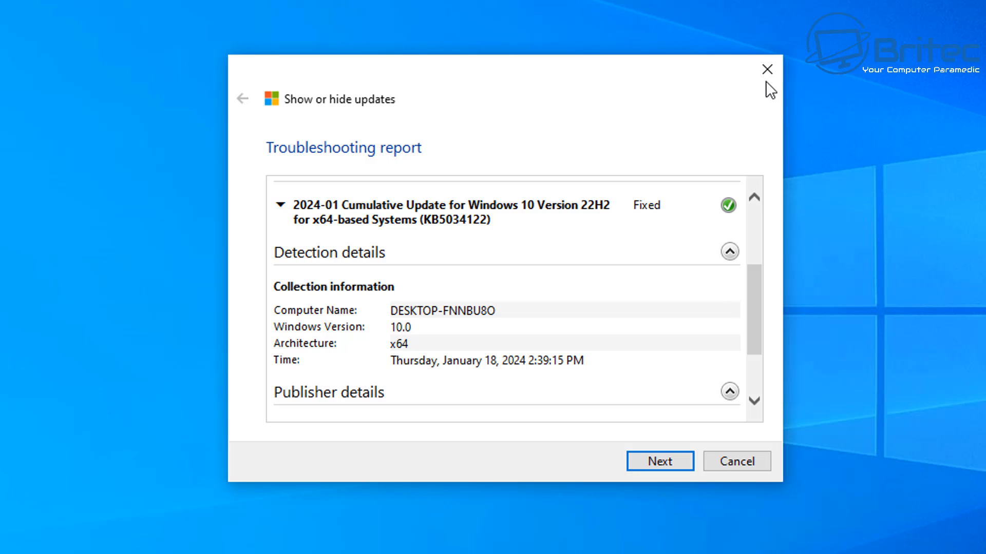
pyautogui.click(670, 461)
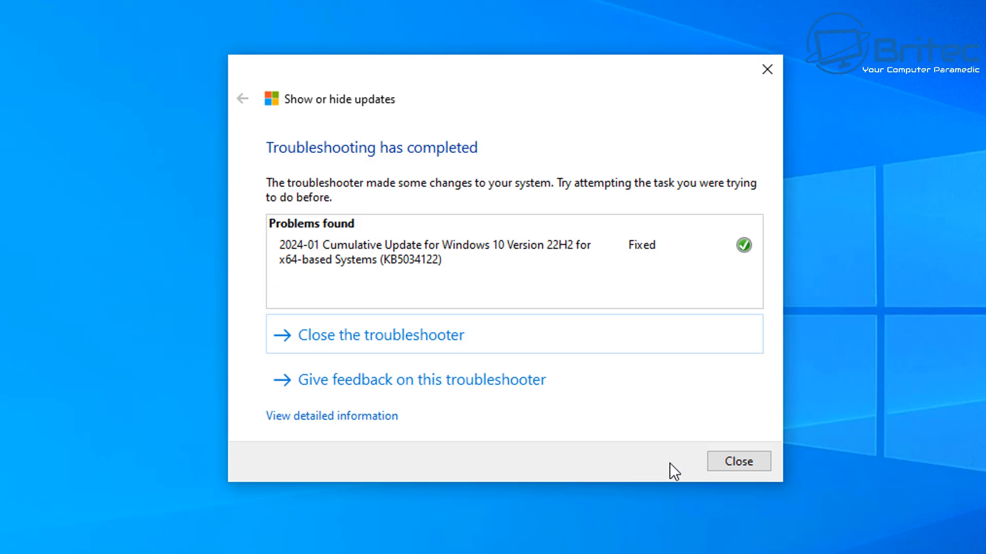
pyautogui.click(739, 461)
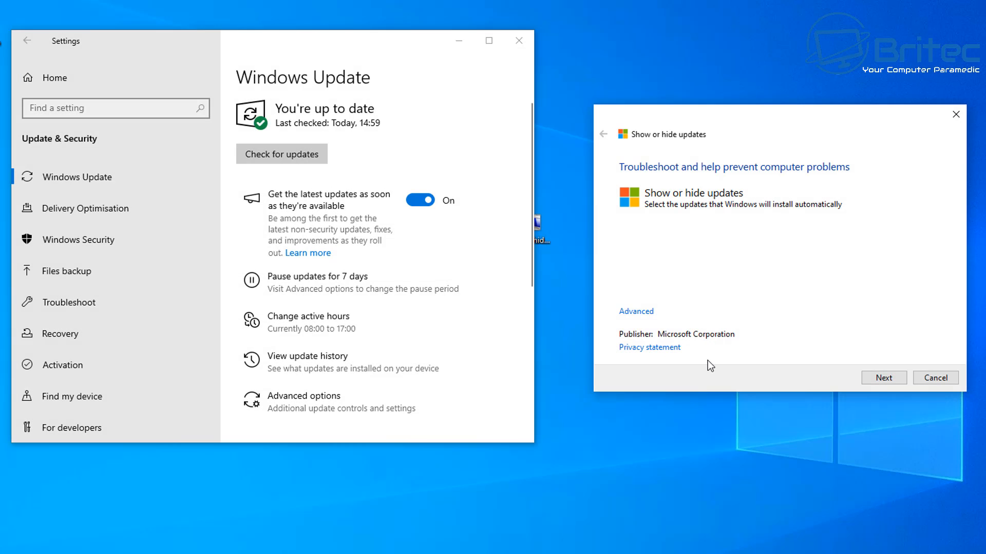
# Step: Start the troubleshooter's update scan with its advanced options shown, and check for updates in Windows Update
pyautogui.click(648, 311)
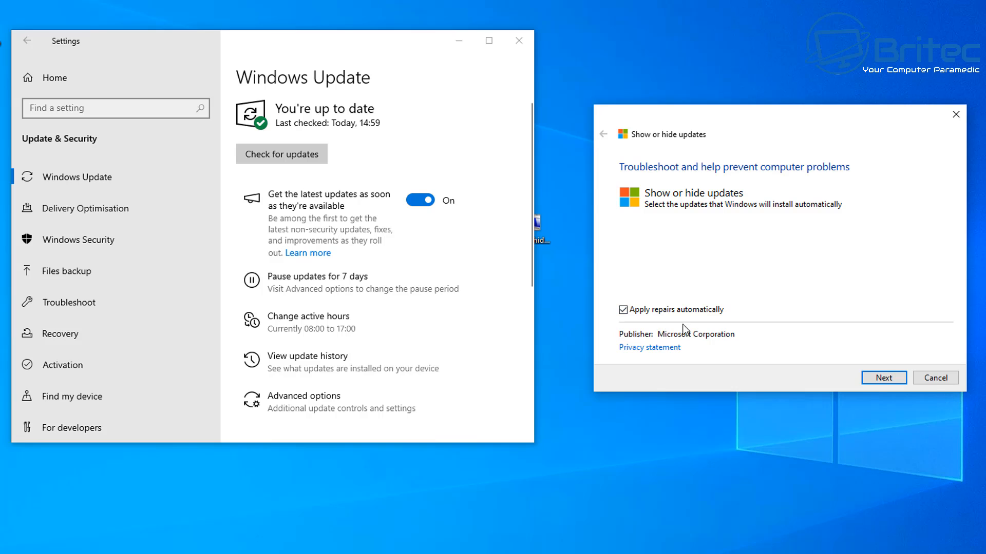
pyautogui.click(878, 383)
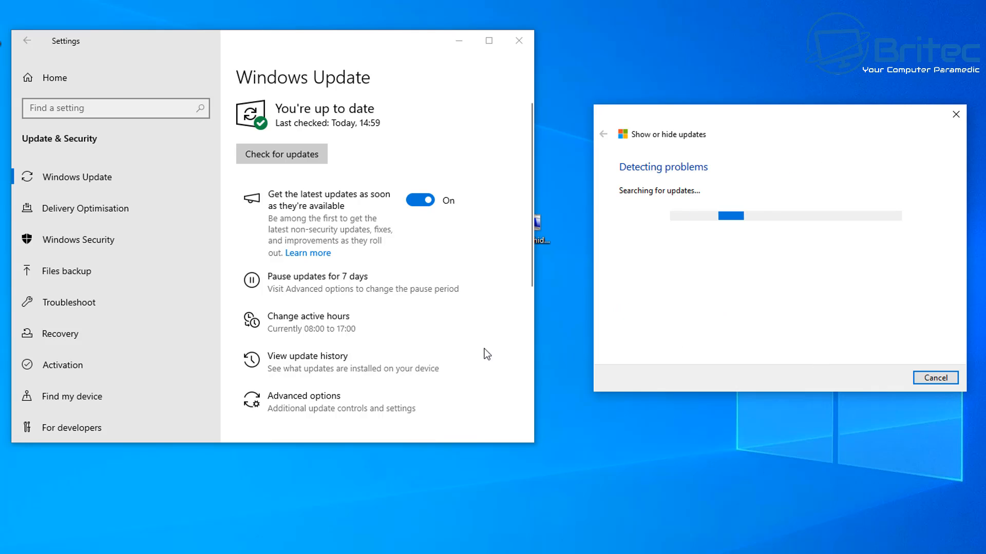
pyautogui.click(301, 164)
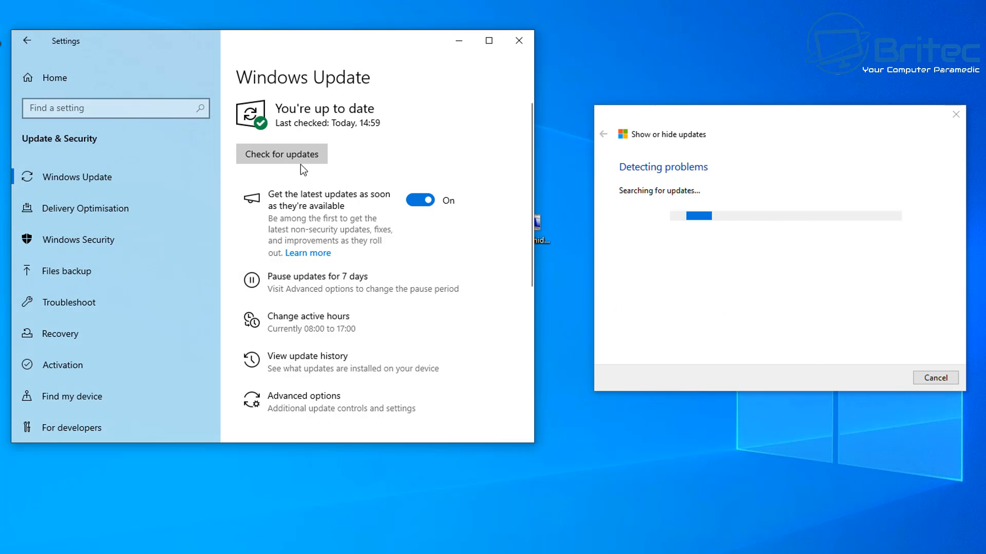
pyautogui.click(300, 158)
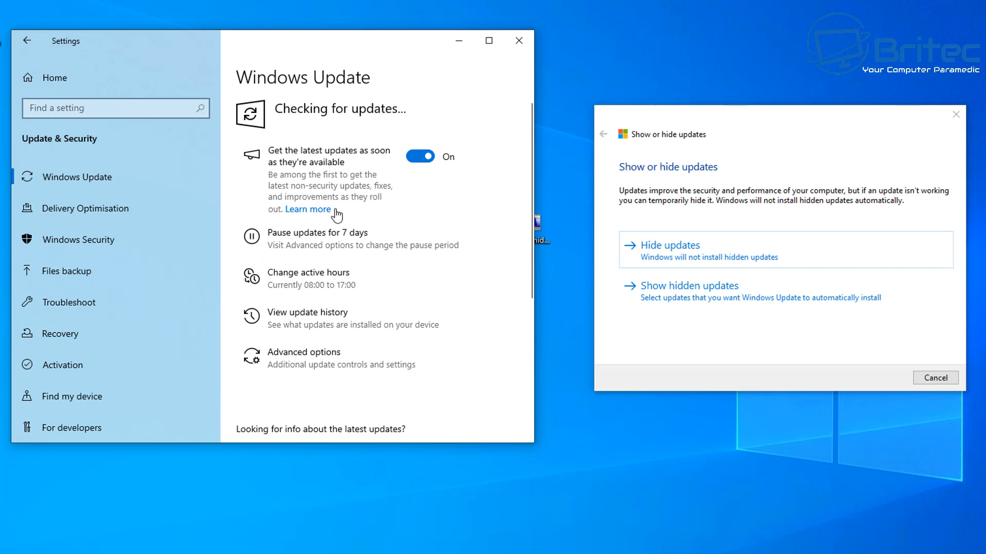
# Step: List the hidden updates in the troubleshooter, and close both the troubleshooter and Settings
pyautogui.click(678, 297)
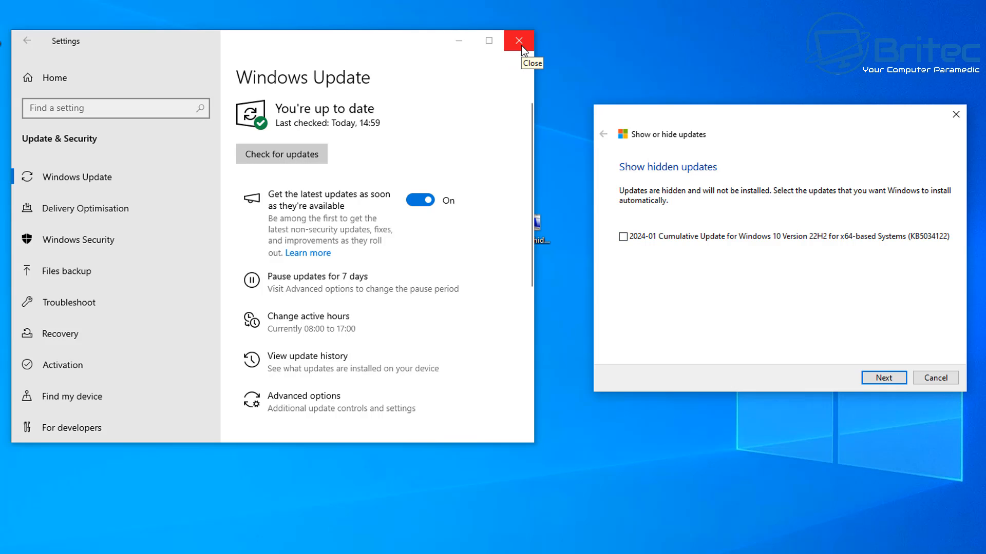
pyautogui.moveTo(326, 46); pyautogui.dragTo(346, 113)
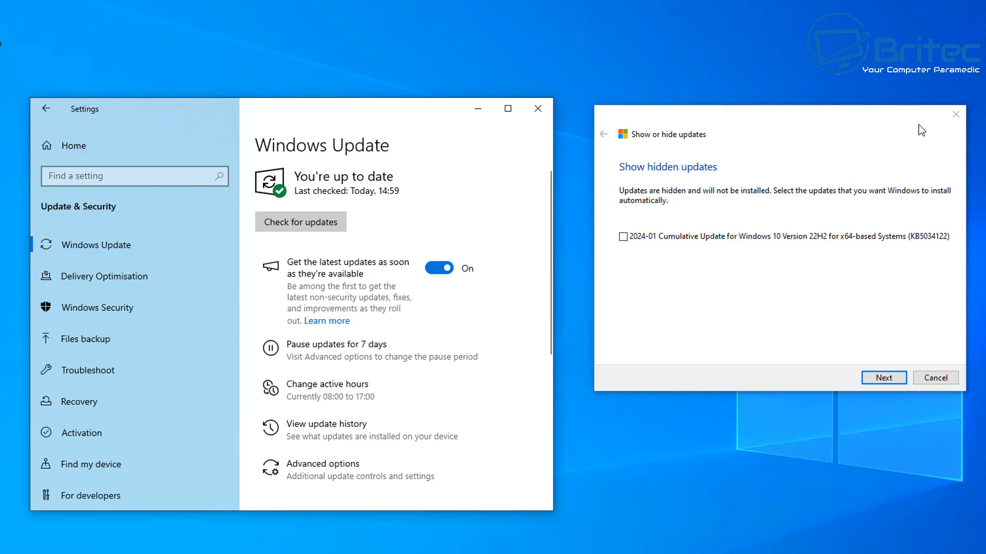
pyautogui.click(955, 114)
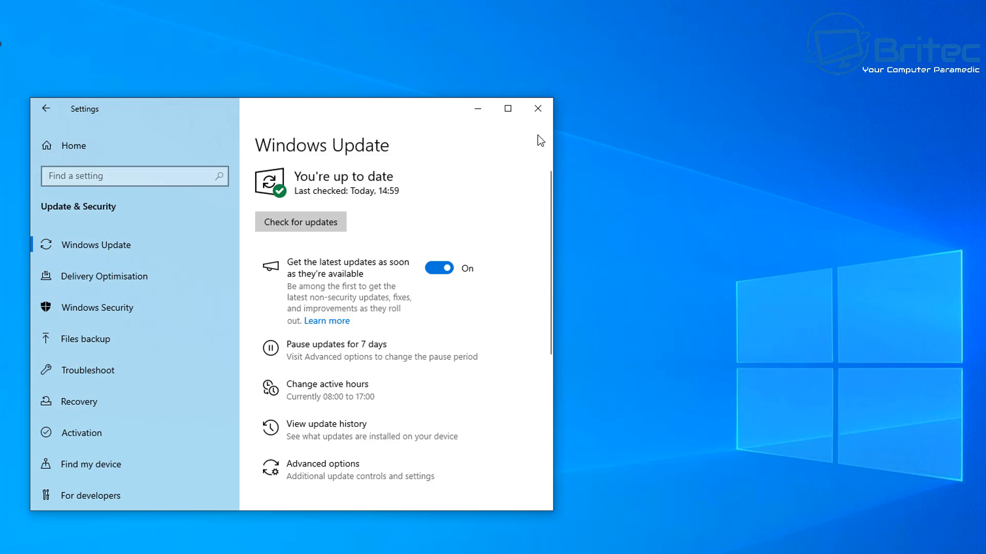
pyautogui.click(538, 109)
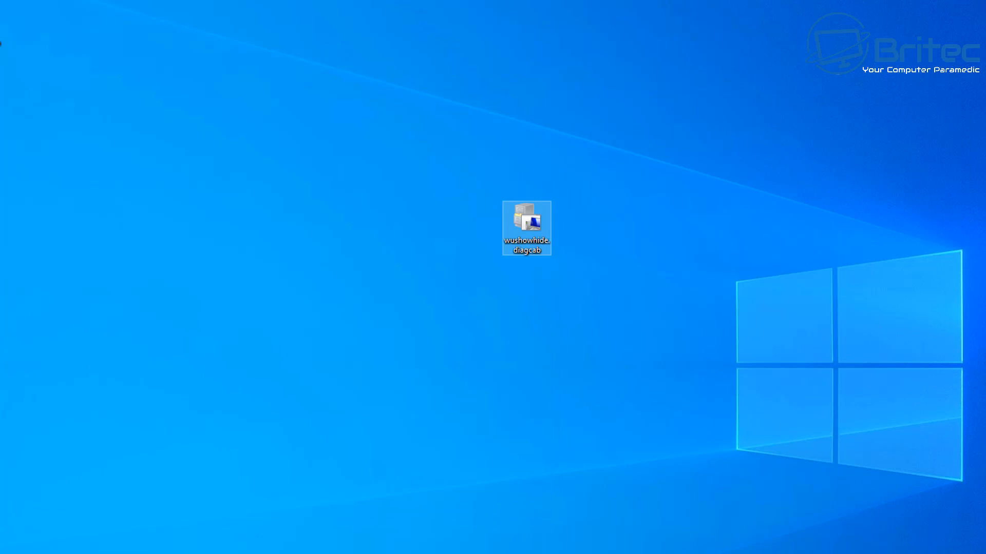
# Step: Run wushowhide.diagcab from the desktop with its advanced options shown and list the hidden updates
pyautogui.doubleClick(522, 232)
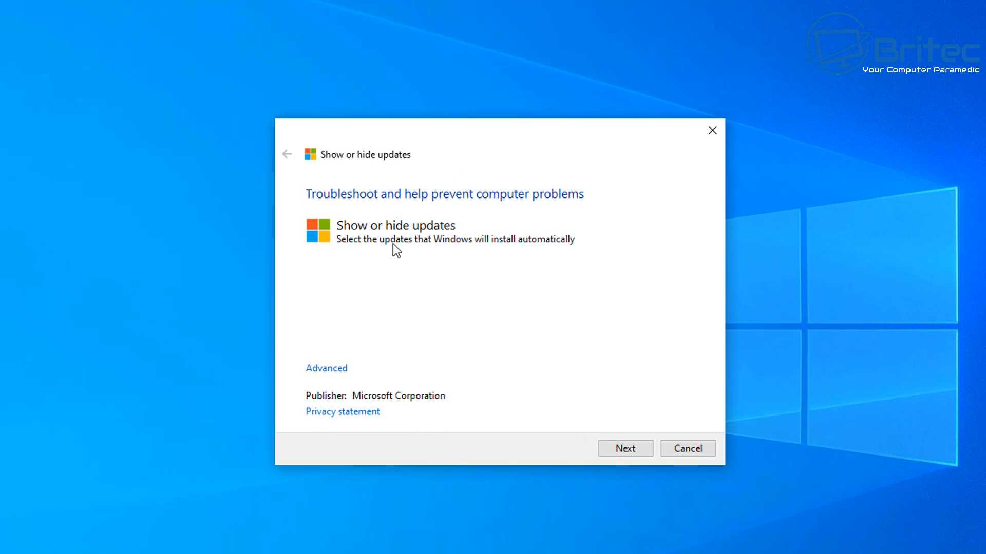
pyautogui.click(338, 368)
pyautogui.click(605, 450)
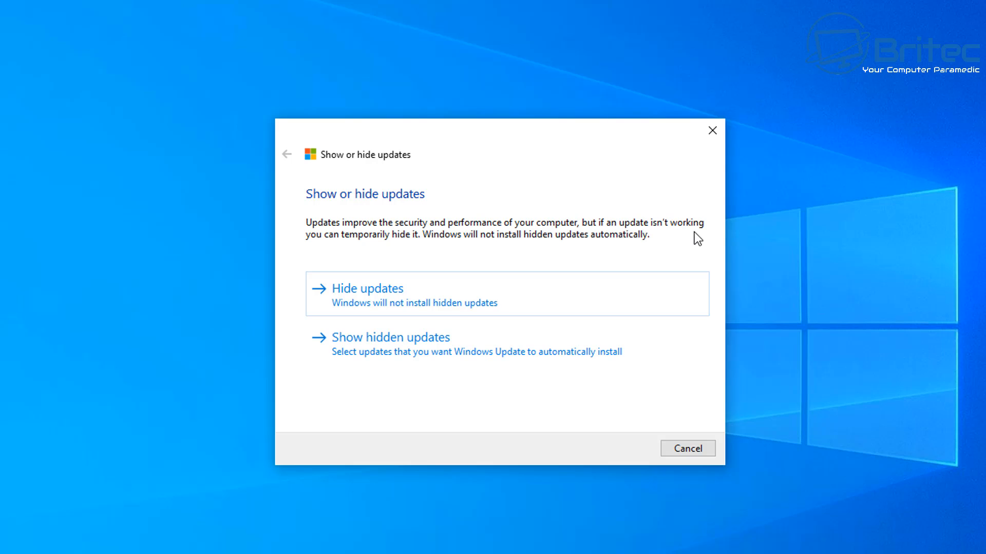
pyautogui.click(424, 364)
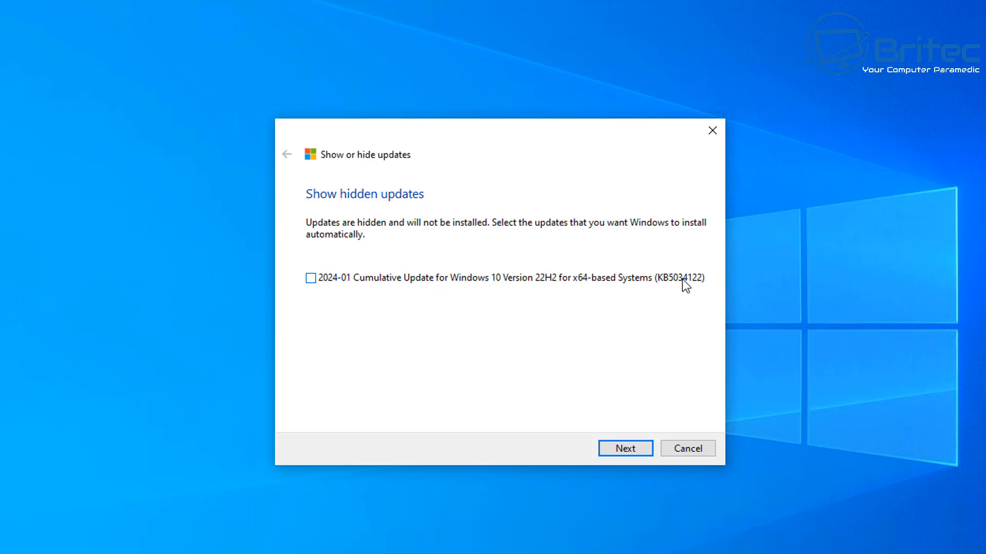
# Step: Open Windows Update in Settings beside the troubleshooter and check for updates
pyautogui.press('super')
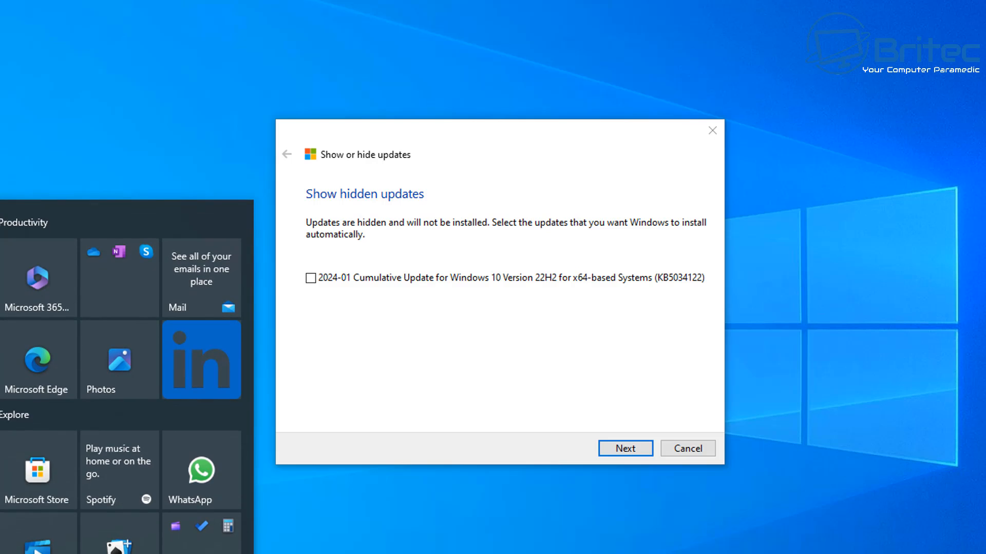
pyautogui.press('super+i')
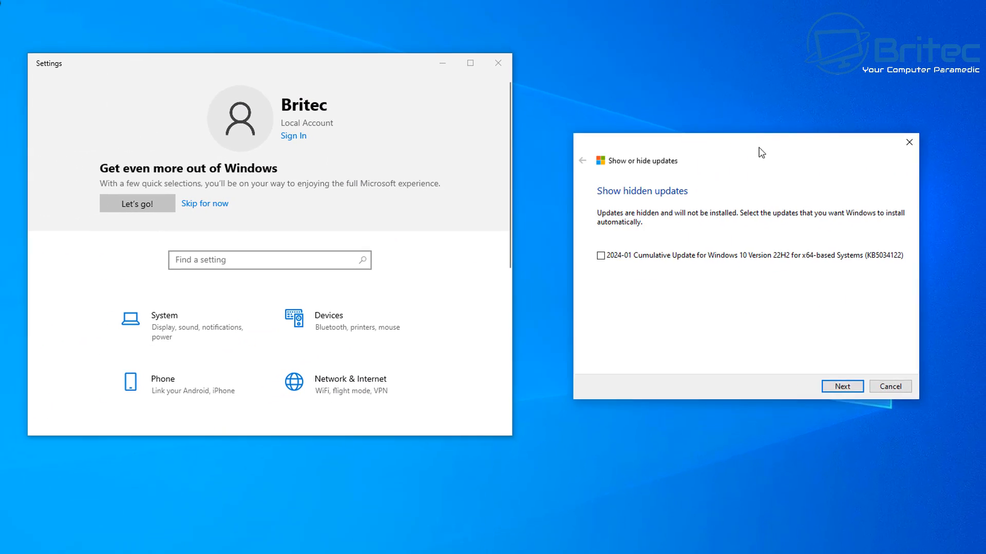
pyautogui.scroll(-5, 405, 257)
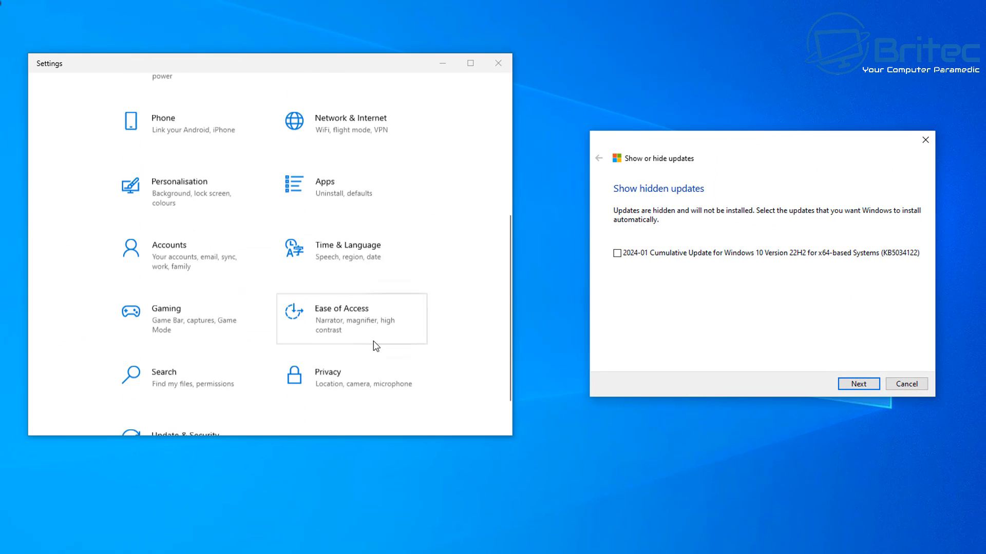
pyautogui.scroll(1, 209, 429)
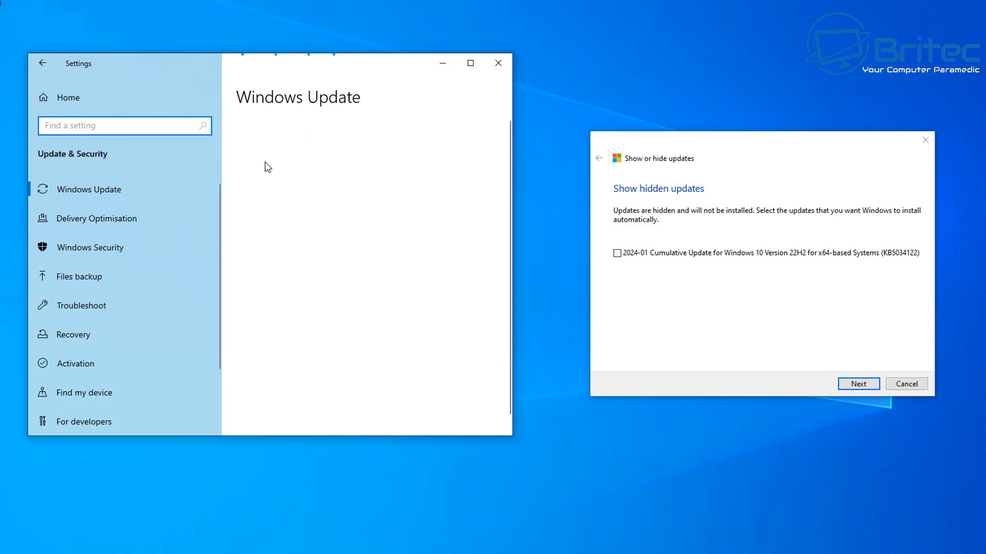
pyautogui.click(291, 169)
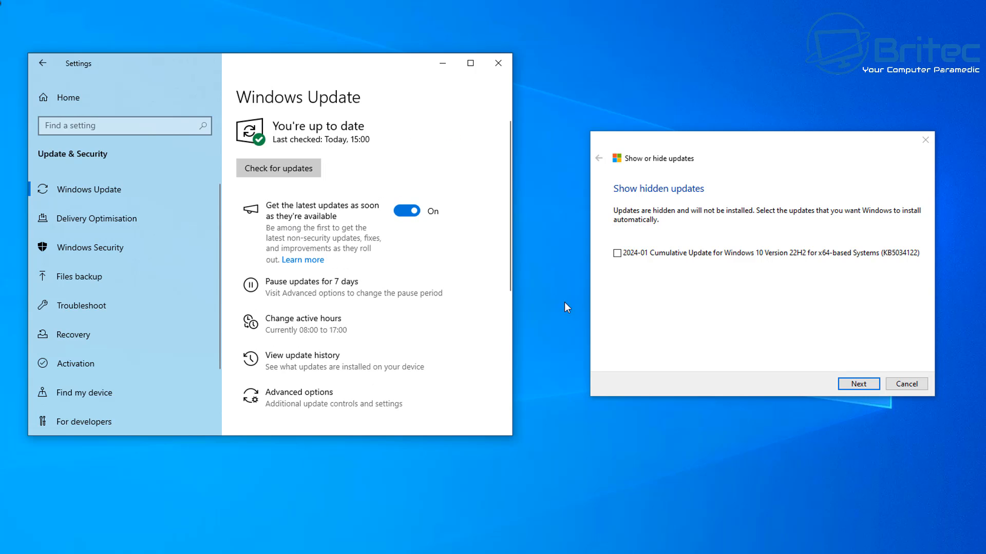
# Step: Unhide the 2024-01 Cumulative Update for Windows 10 Version 22H2 (KB5034122) and close the troubleshooter
pyautogui.click(614, 255)
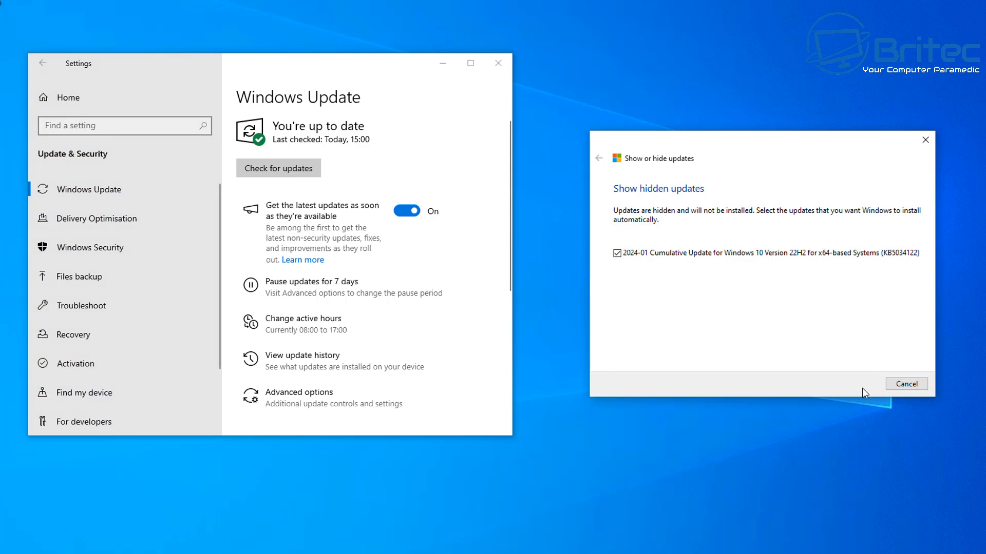
pyautogui.click(861, 386)
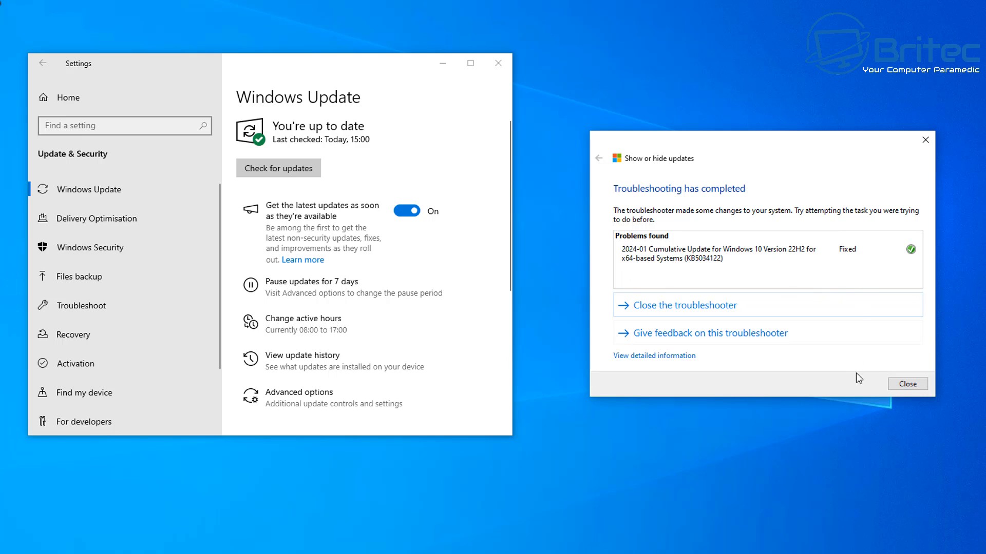
pyautogui.click(917, 389)
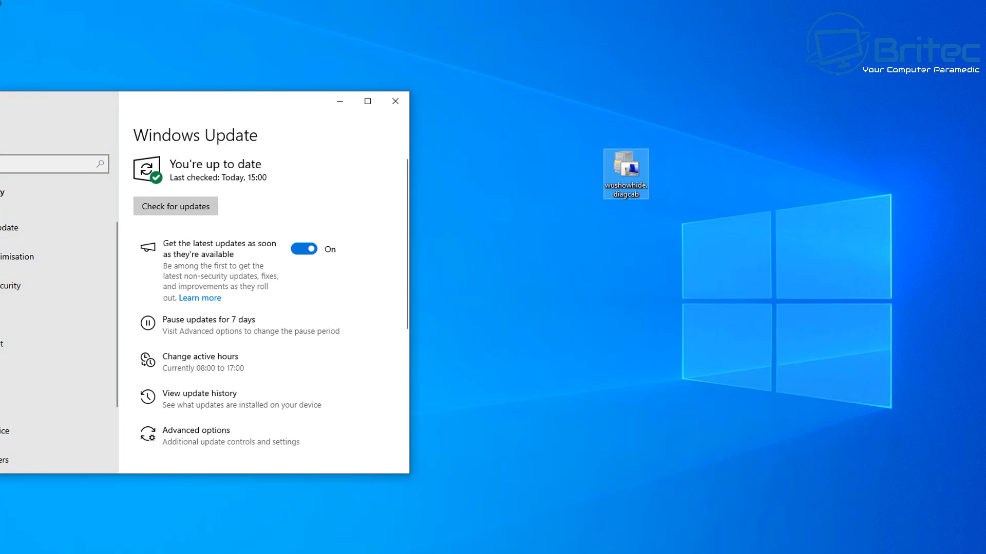
# Step: Rerun the wushowhide.diagcab update scan beside Settings with advanced options shown, and check for updates in Windows Update
pyautogui.moveTo(369, 98); pyautogui.dragTo(461, 67)
pyautogui.doubleClick(616, 165)
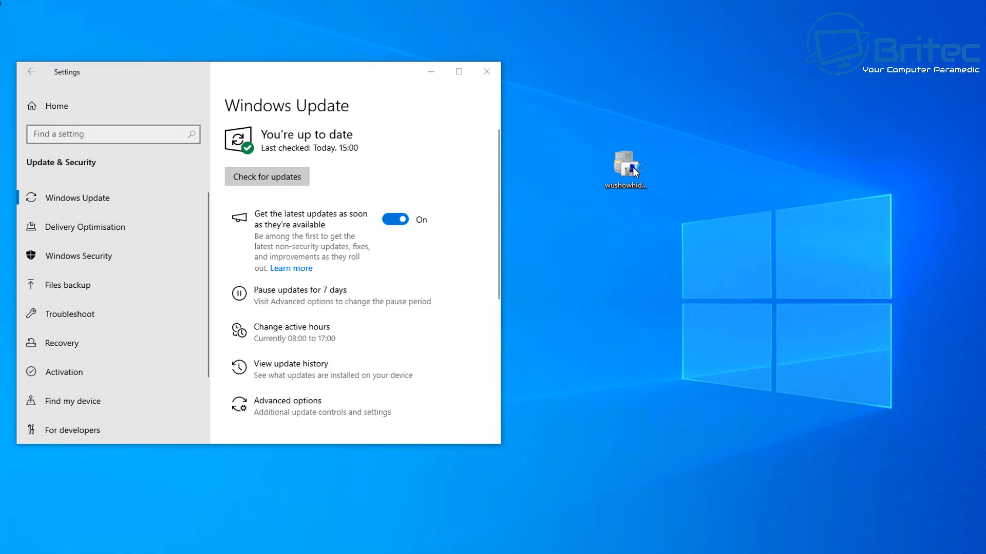
pyautogui.moveTo(534, 164); pyautogui.dragTo(743, 142)
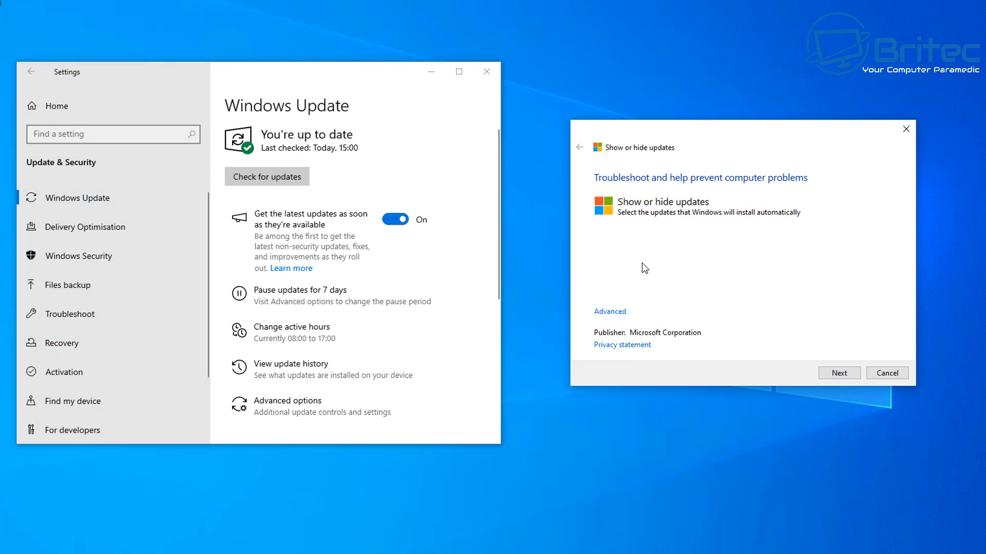
pyautogui.click(611, 312)
pyautogui.click(848, 376)
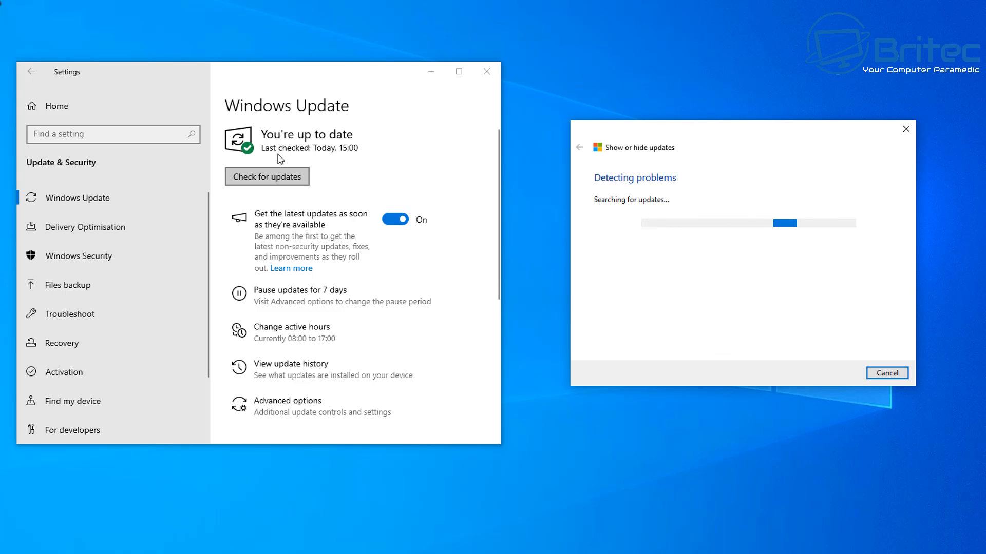
pyautogui.click(273, 171)
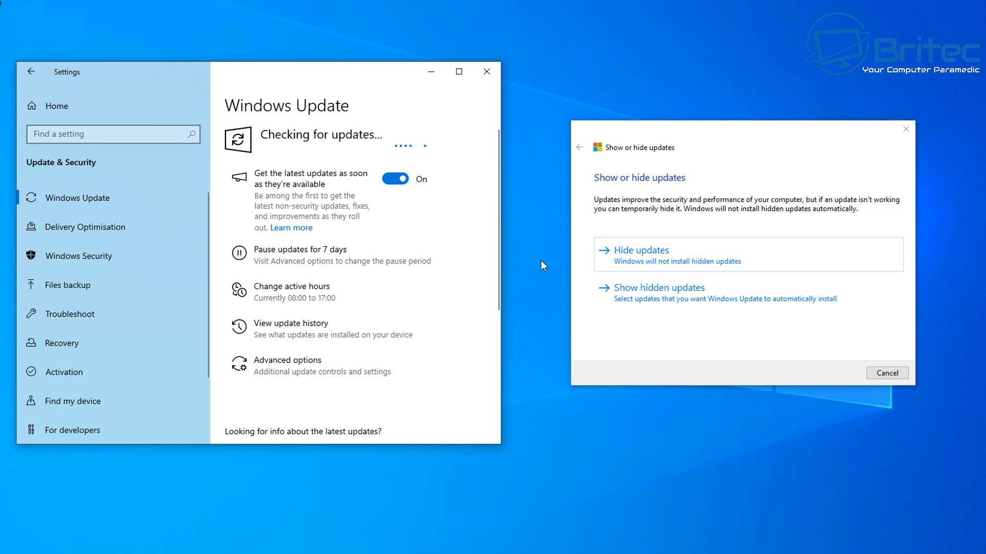
# Step: Check the troubleshooter for any remaining hidden updates, finish its wizard and close it
pyautogui.click(668, 293)
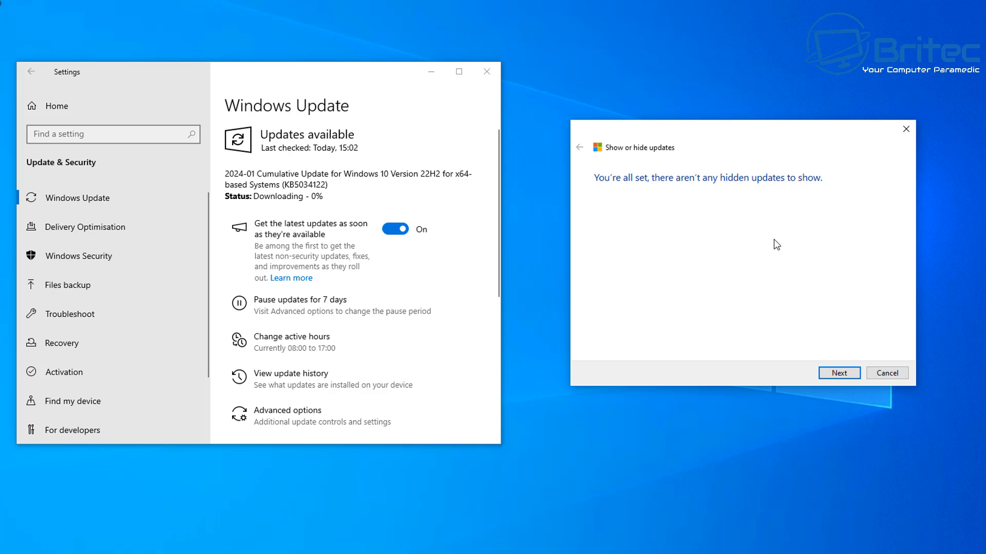
pyautogui.click(836, 372)
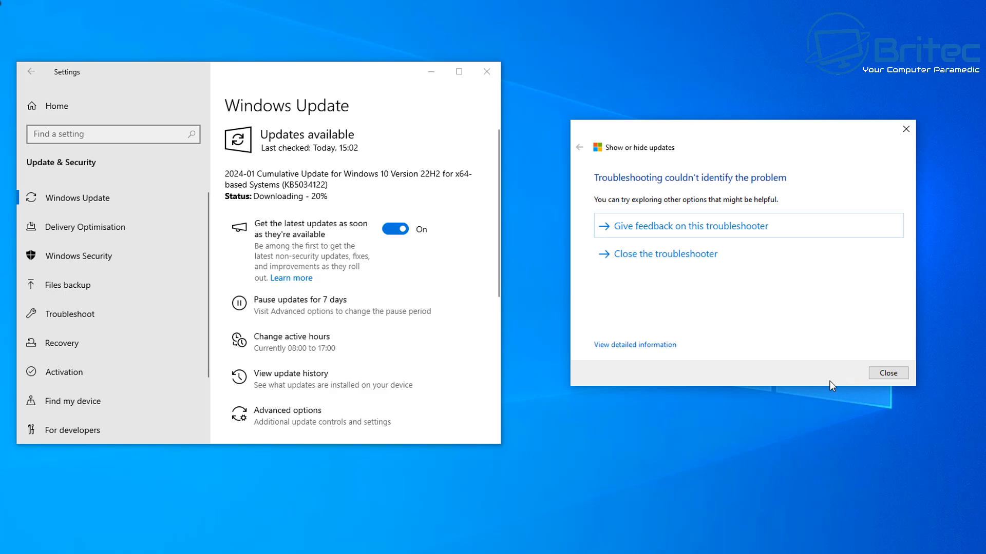
pyautogui.click(887, 373)
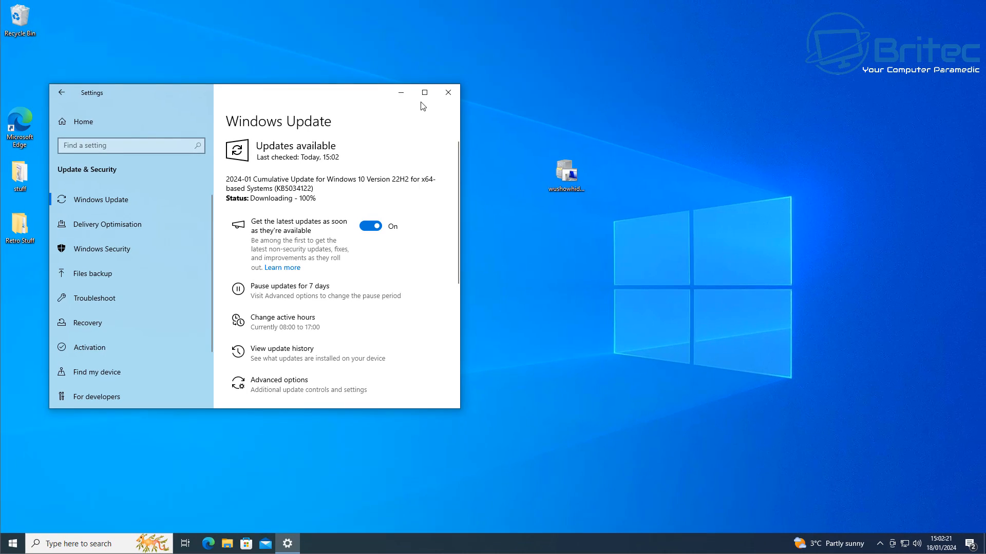
# Step: View the KB5034122 installation status in a maximized Settings window, and minimize Settings
pyautogui.click(424, 93)
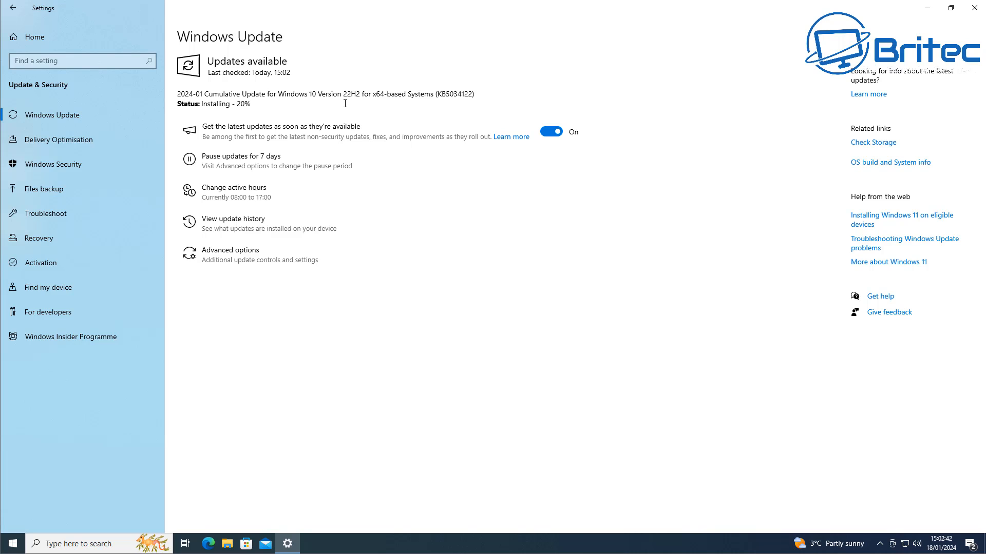
pyautogui.click(926, 13)
# Step: Examine the size of the recovery partition on Disk 0 in a maximized Disk Management window, and close it
pyautogui.rightClick(12, 544)
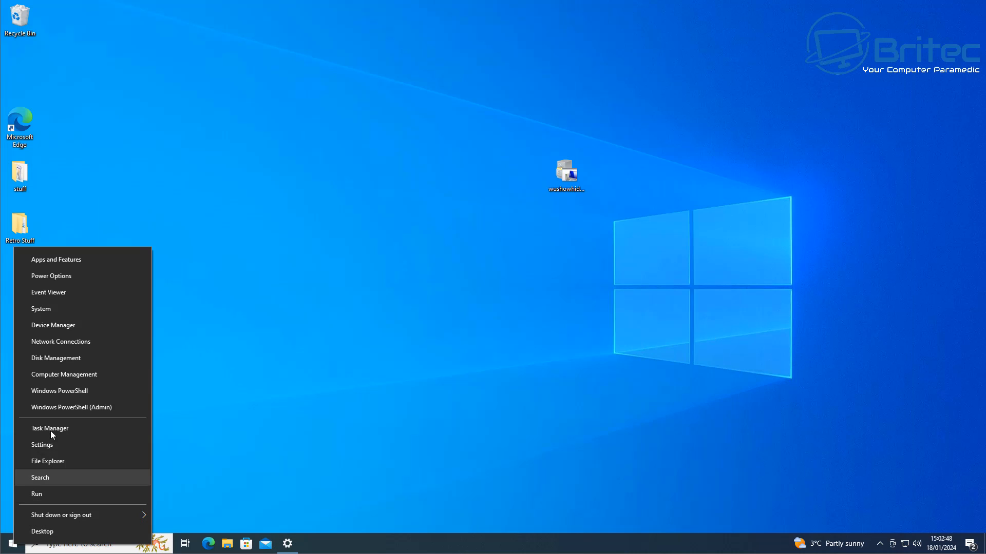
pyautogui.click(64, 360)
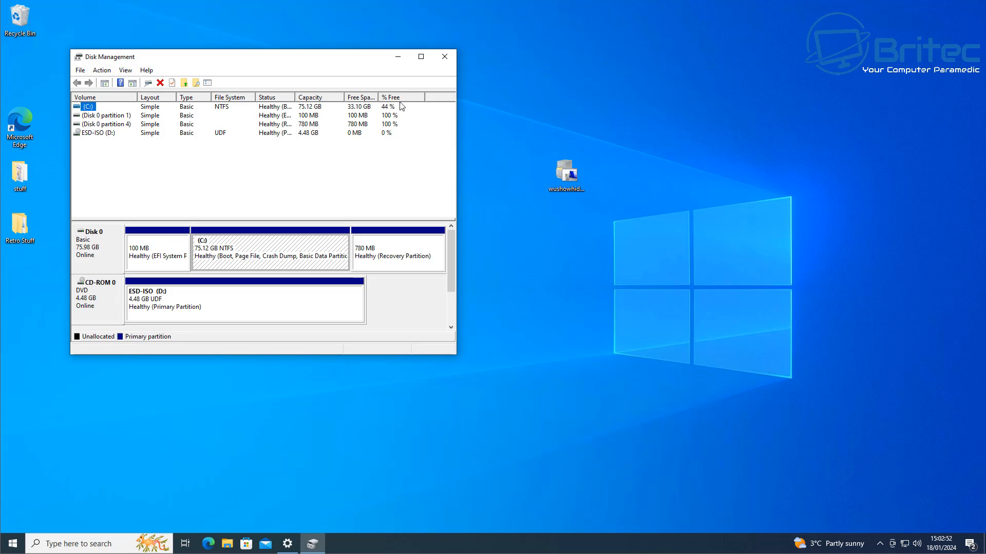
pyautogui.click(422, 58)
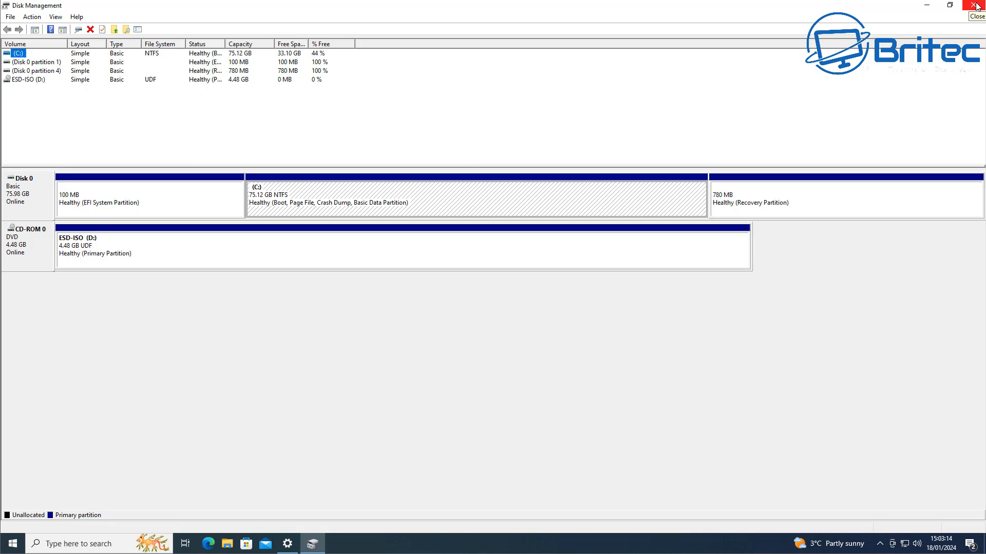
pyautogui.click(977, 6)
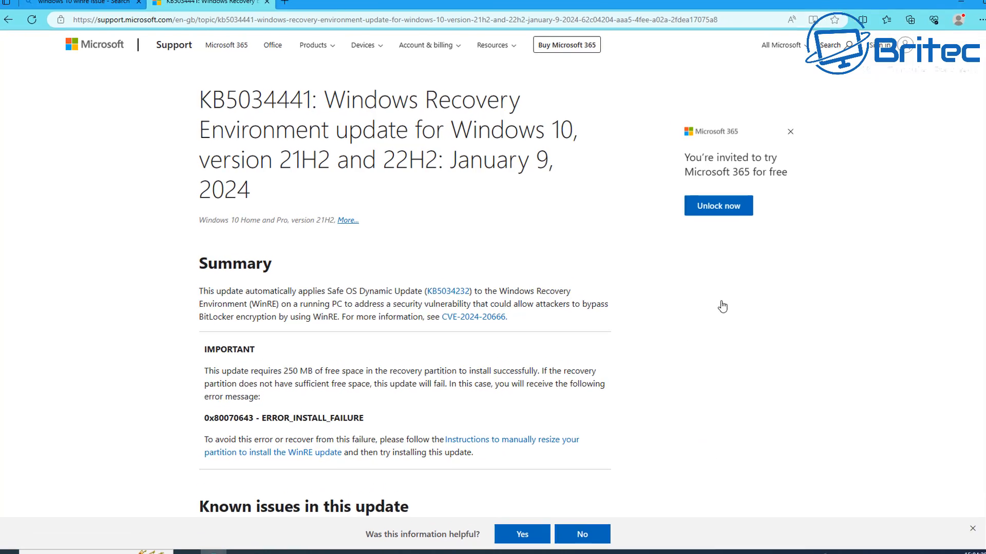
# Step: Review the KB5034441 support article in Microsoft Edge and open its linked instructions to manually resize the partition for the WinRE update
pyautogui.middleClick(862, 336)
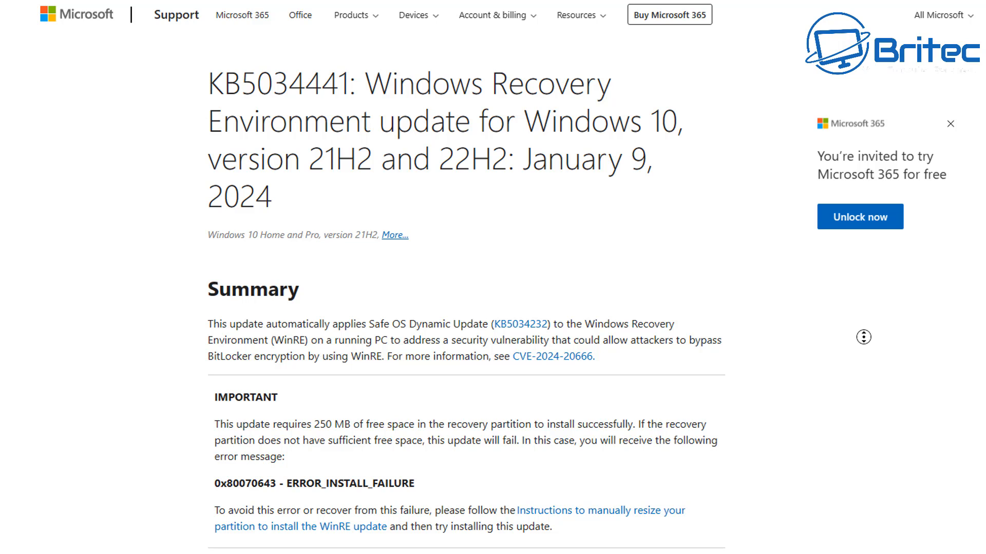
pyautogui.scroll(-1, 866, 358)
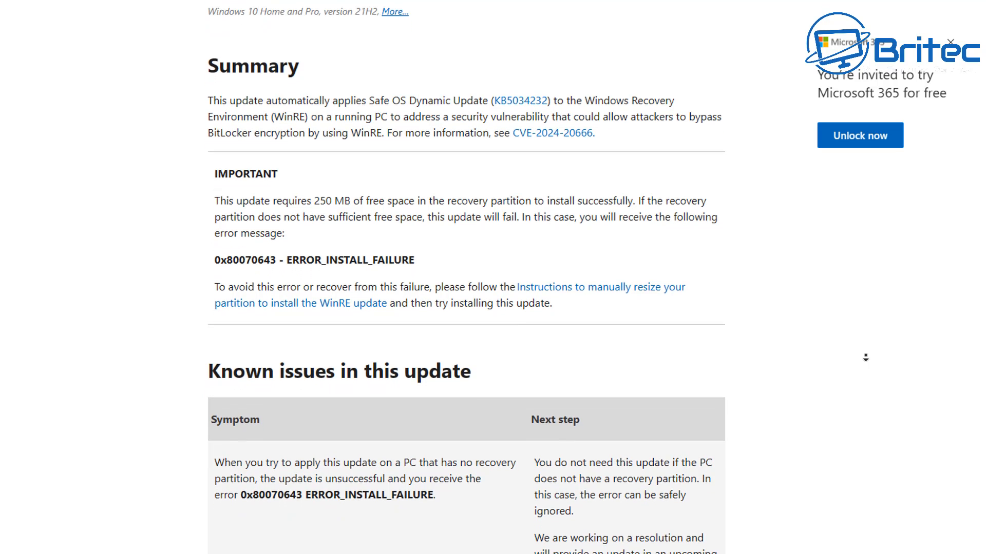
pyautogui.middleClick(866, 357)
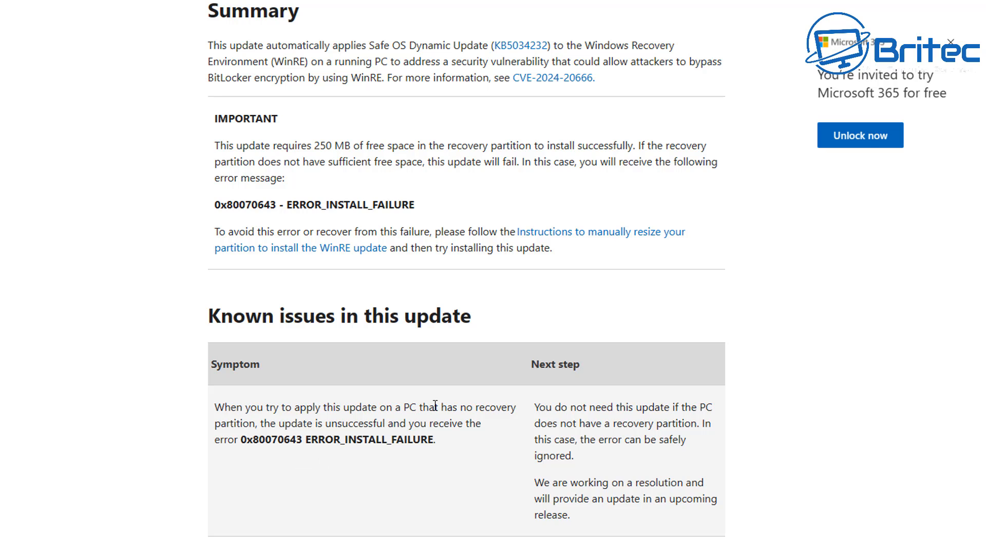
pyautogui.click(573, 238)
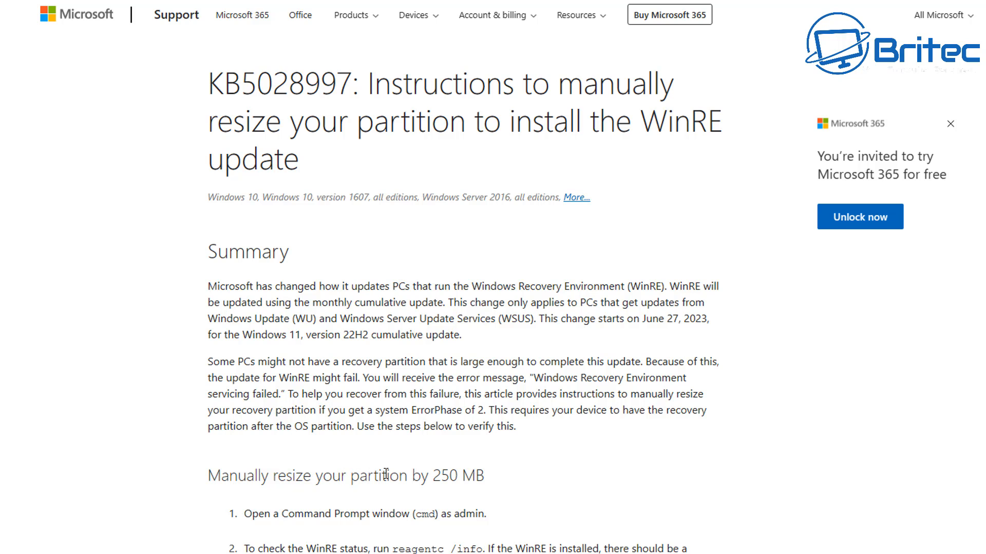
# Step: Read through the KB5028997 steps for manually resizing the recovery partition by 250 MB
pyautogui.middleClick(856, 381)
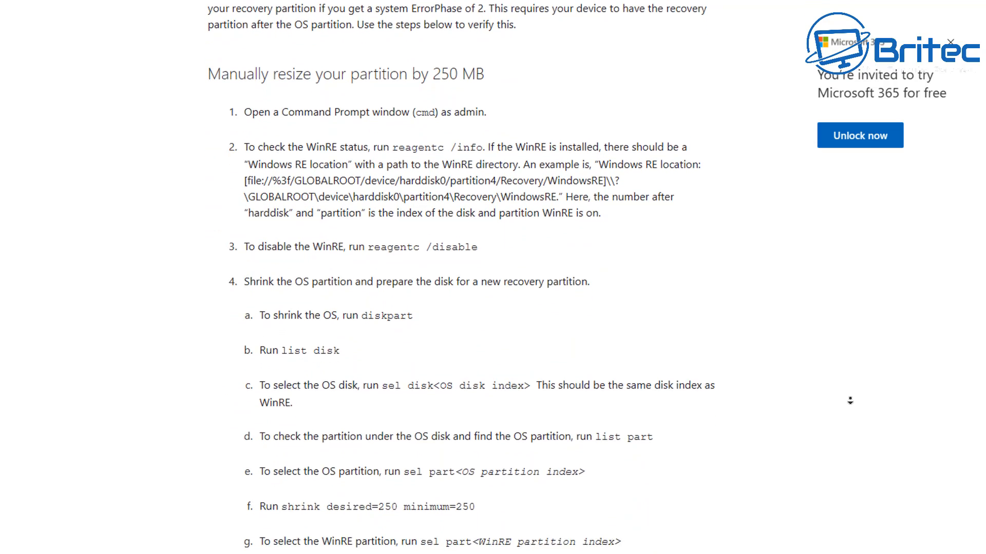
pyautogui.click(850, 400)
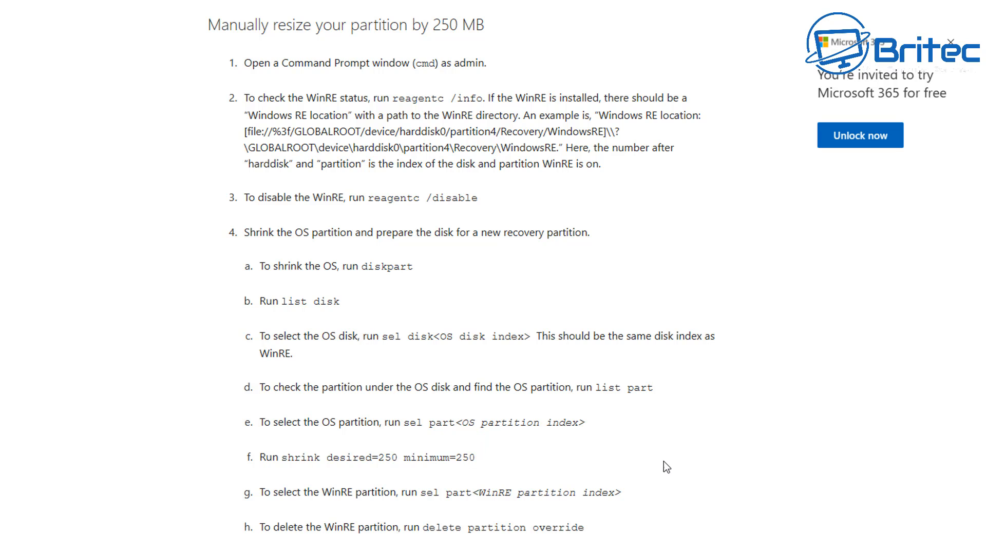
pyautogui.scroll(2, 800, 462)
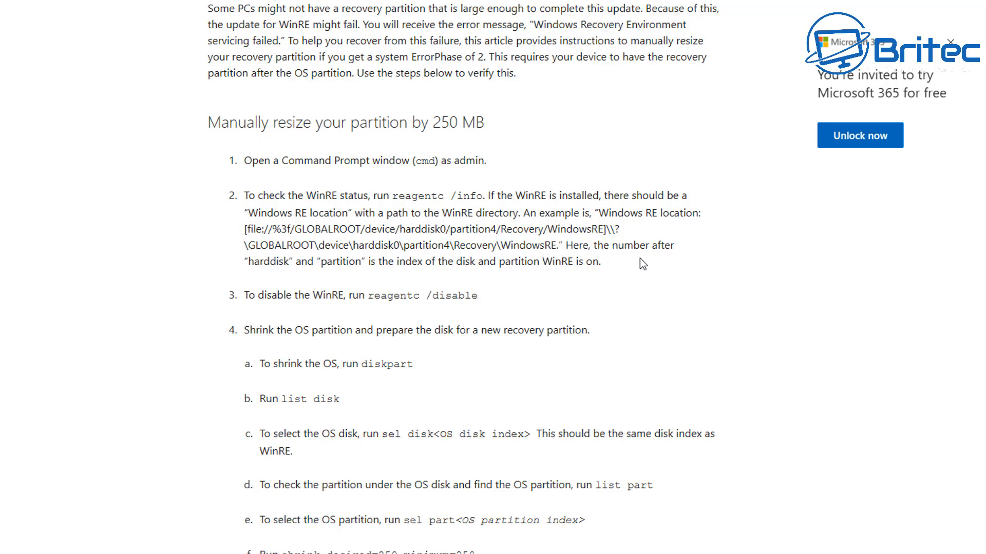
pyautogui.middleClick(876, 307)
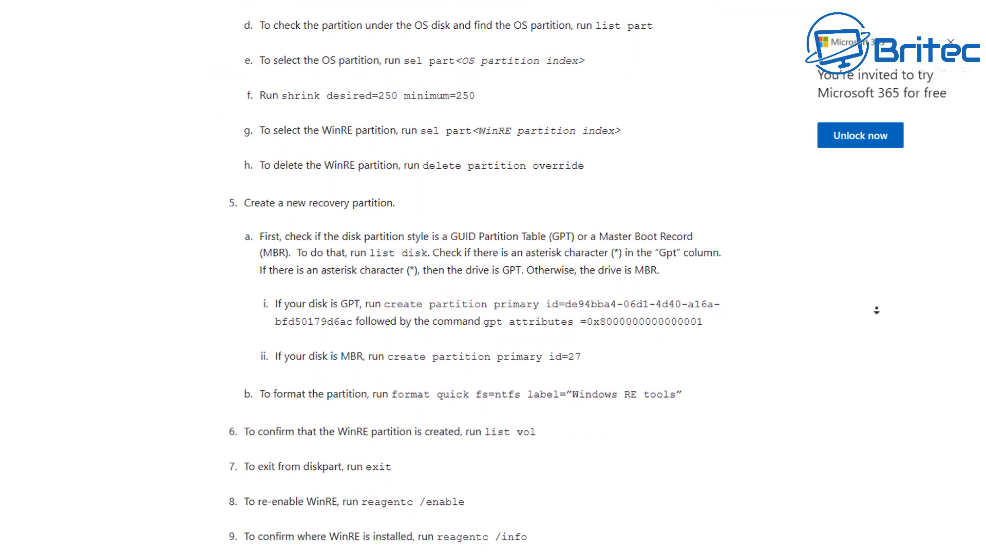
pyautogui.middleClick(874, 308)
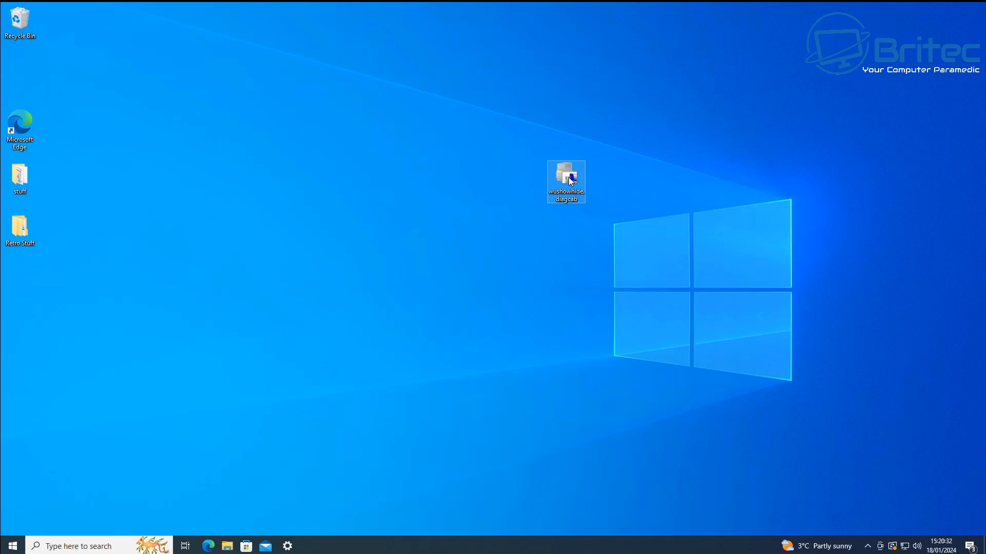
# Step: Move the wushowhide.diagcab icon further left on the desktop
pyautogui.moveTo(568, 177); pyautogui.dragTo(490, 177)
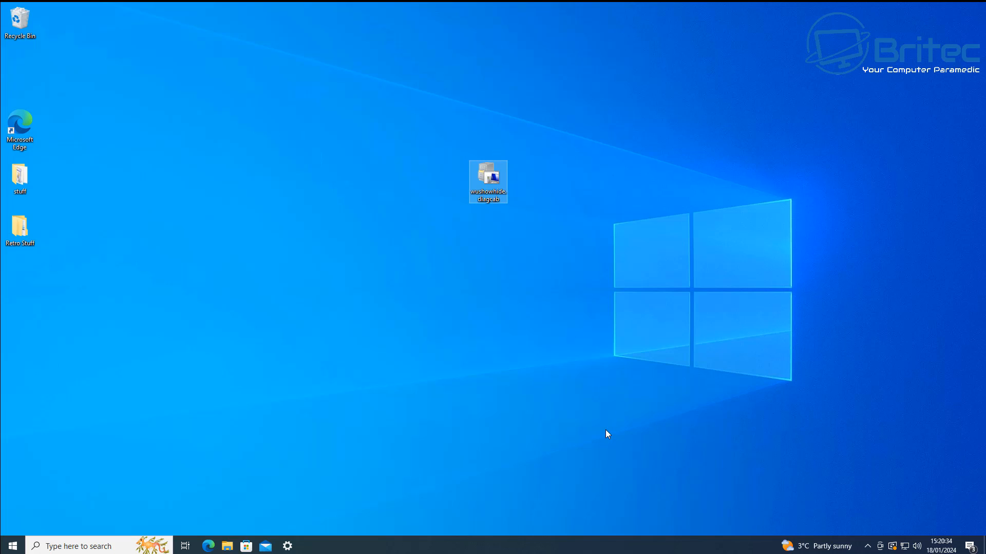